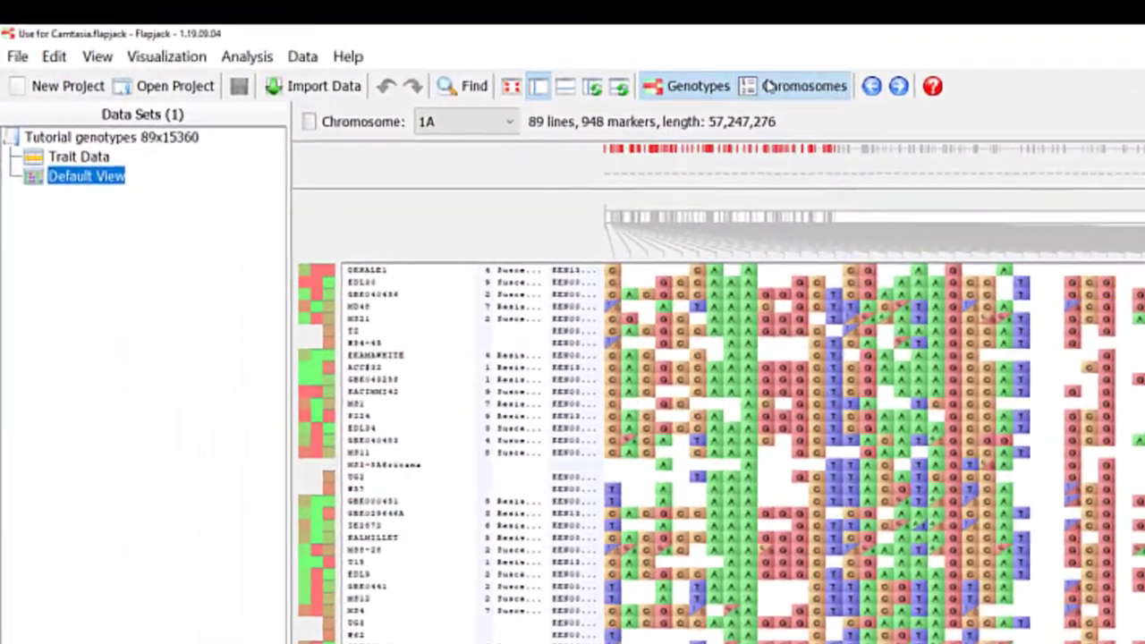
# Step: Switch between the chromosome marker density view and the genotype view, finishing in the genotype view
pyautogui.click(770, 86)
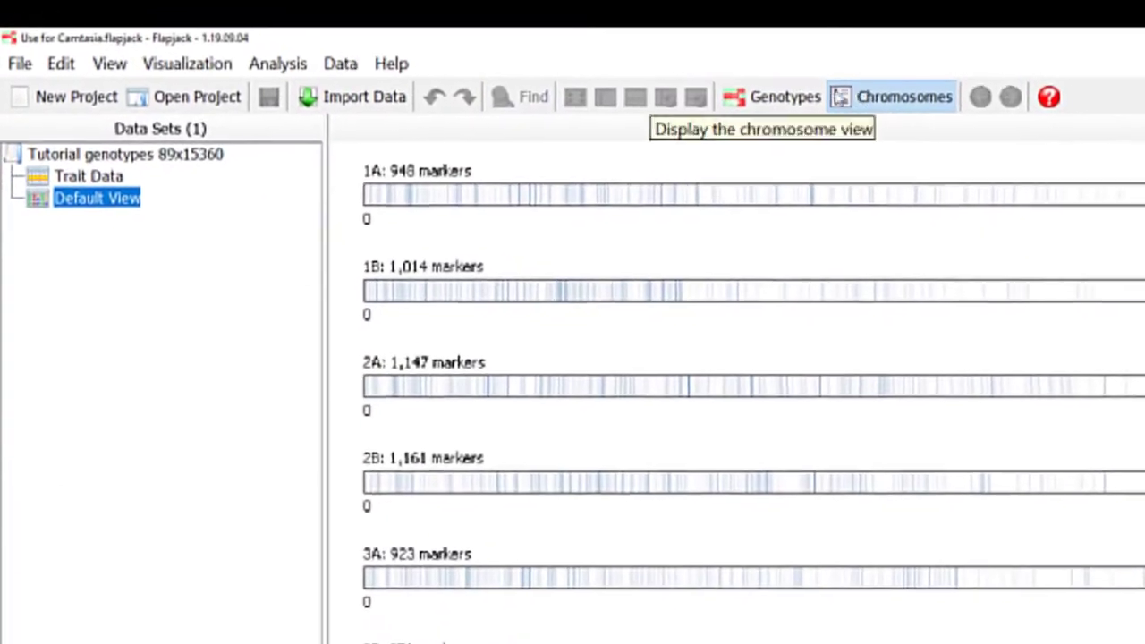
pyautogui.click(707, 88)
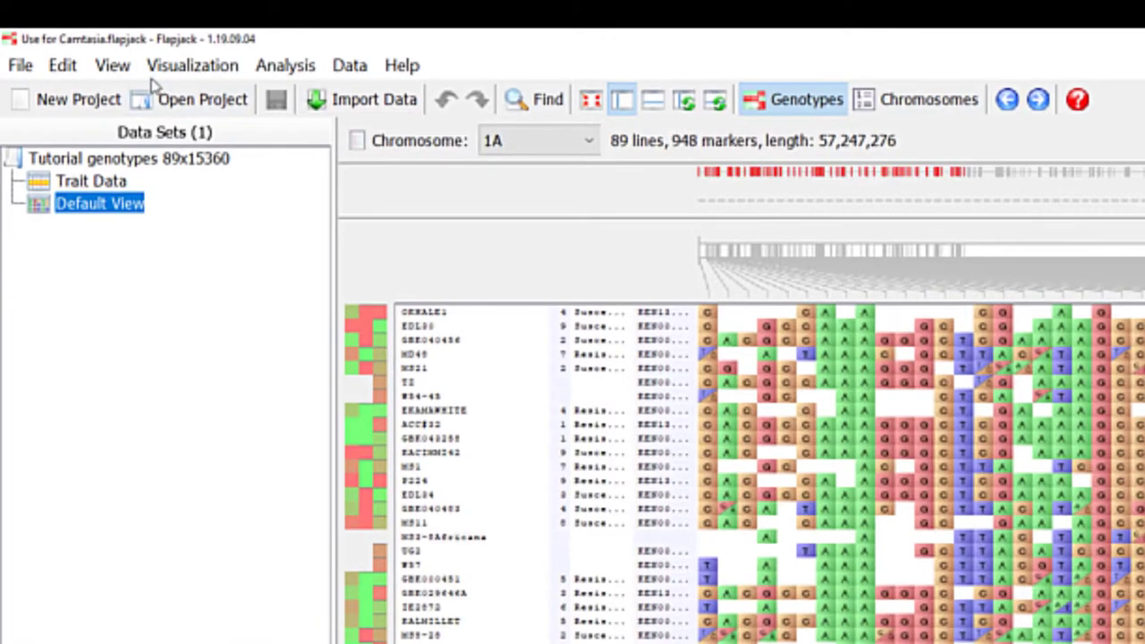
pyautogui.click(111, 72)
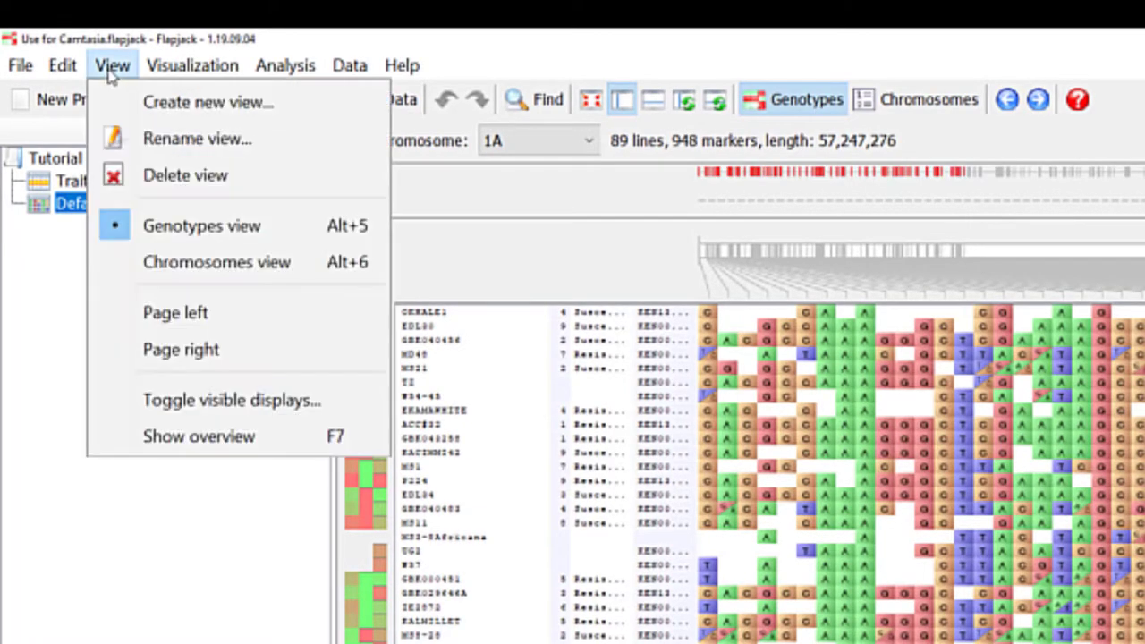
pyautogui.click(158, 260)
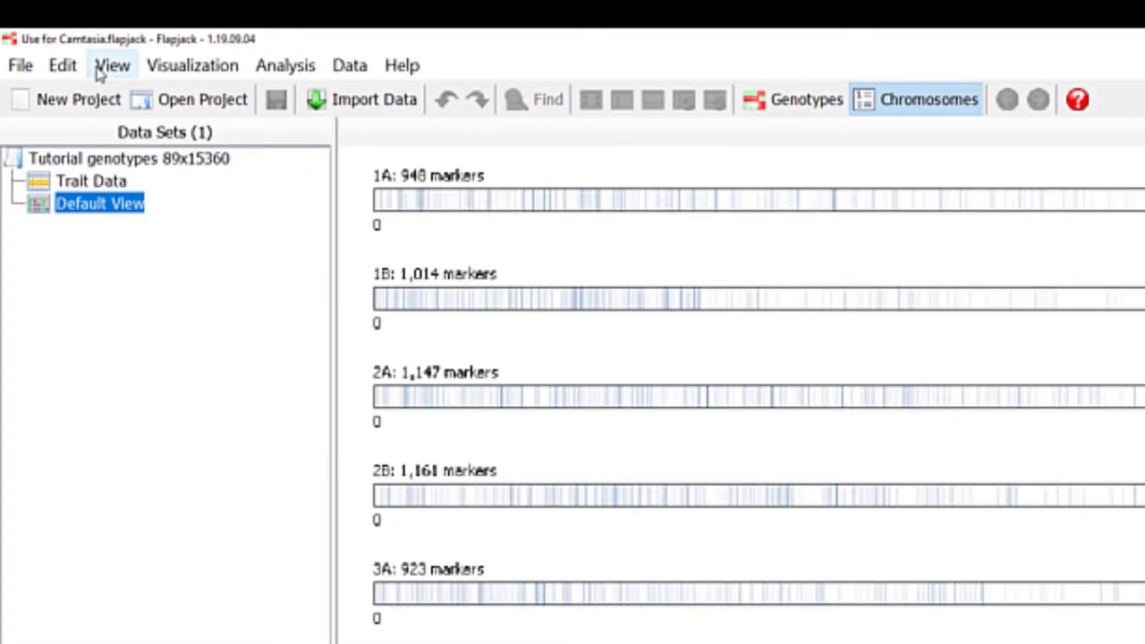
pyautogui.click(100, 70)
pyautogui.click(158, 224)
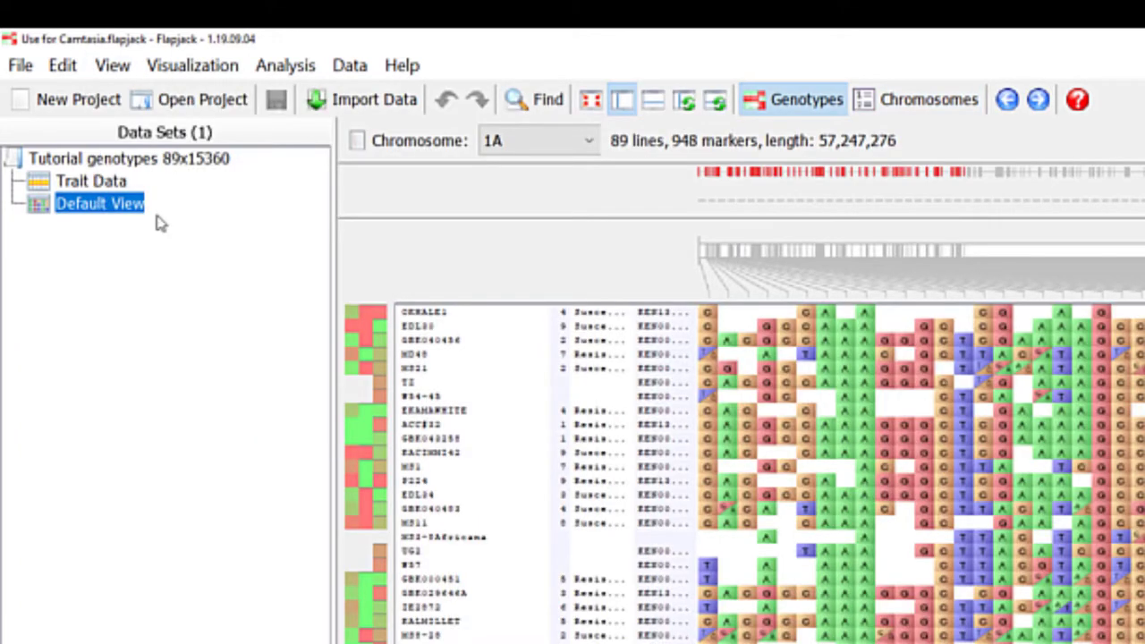
pyautogui.click(891, 119)
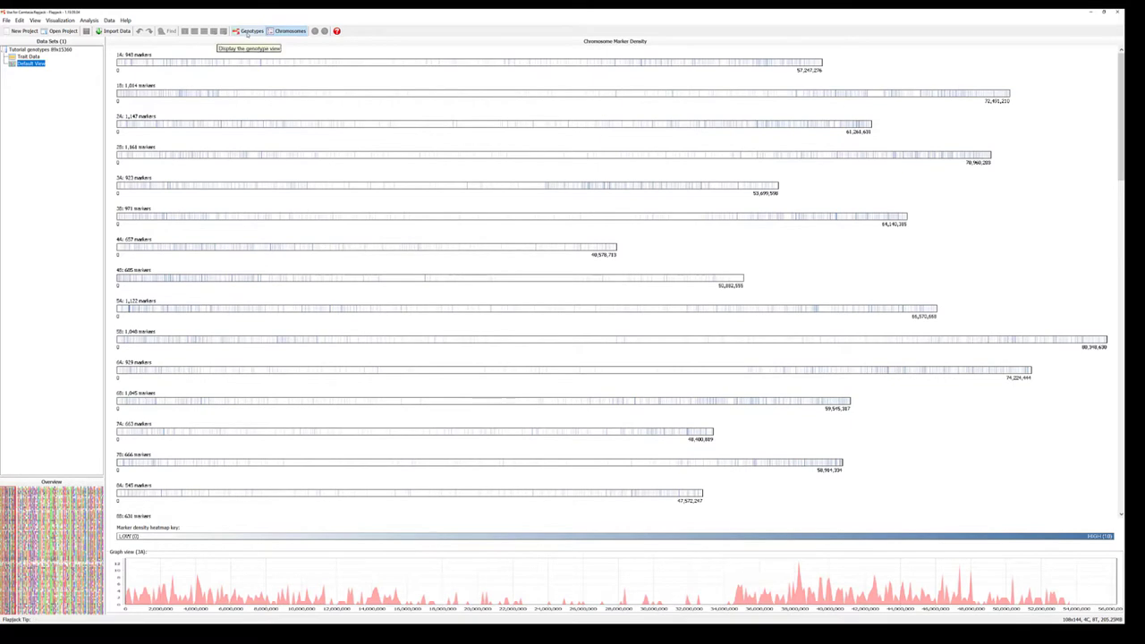
pyautogui.click(247, 31)
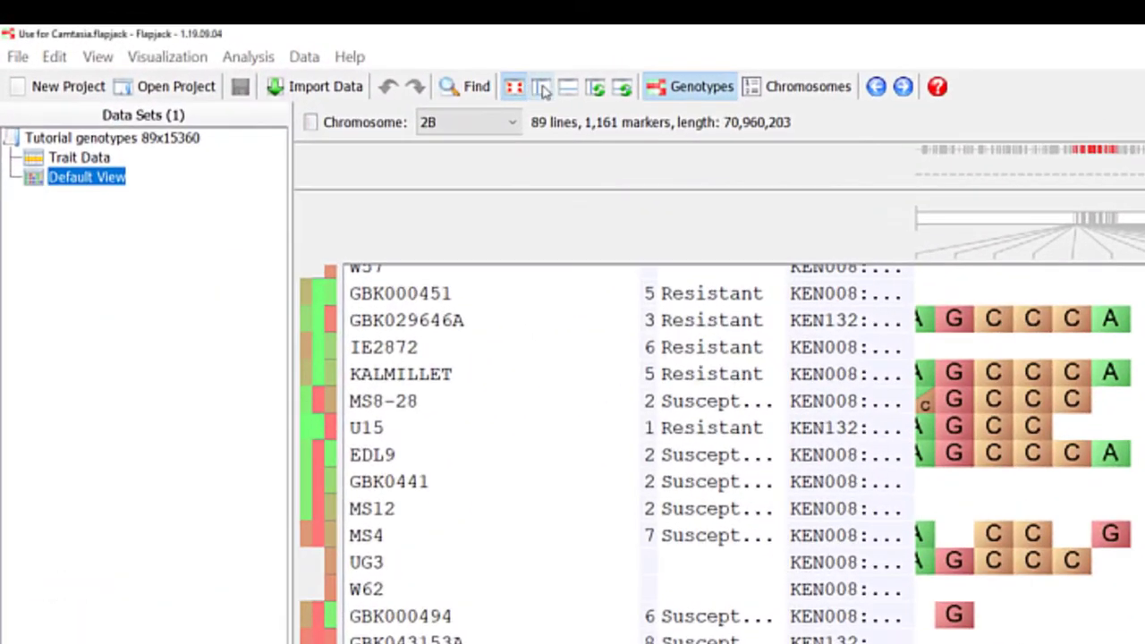
# Step: Set the genotype view's interaction mode to marker mode
pyautogui.click(542, 87)
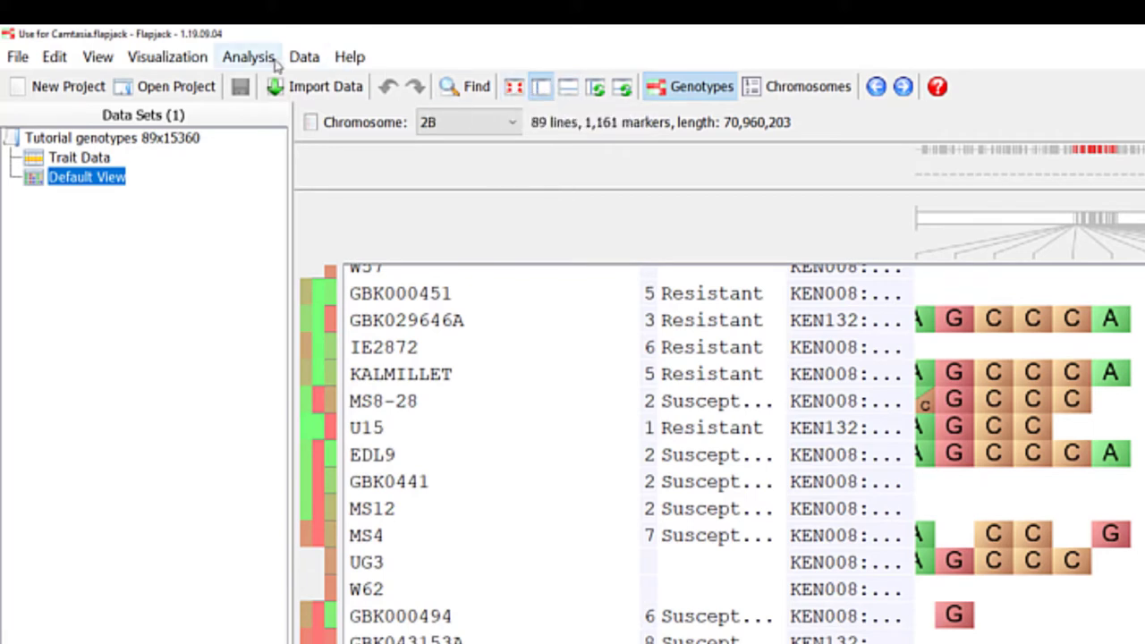
pyautogui.click(62, 60)
pyautogui.click(64, 58)
pyautogui.click(65, 58)
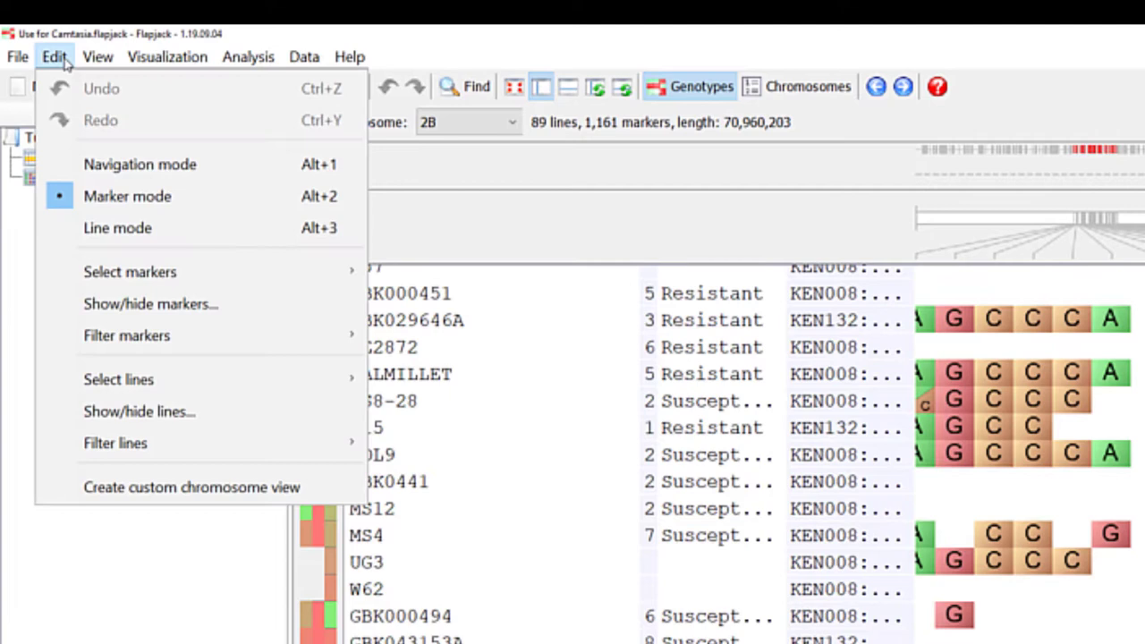
pyautogui.hotkey('alt', '1')
pyautogui.click(72, 196)
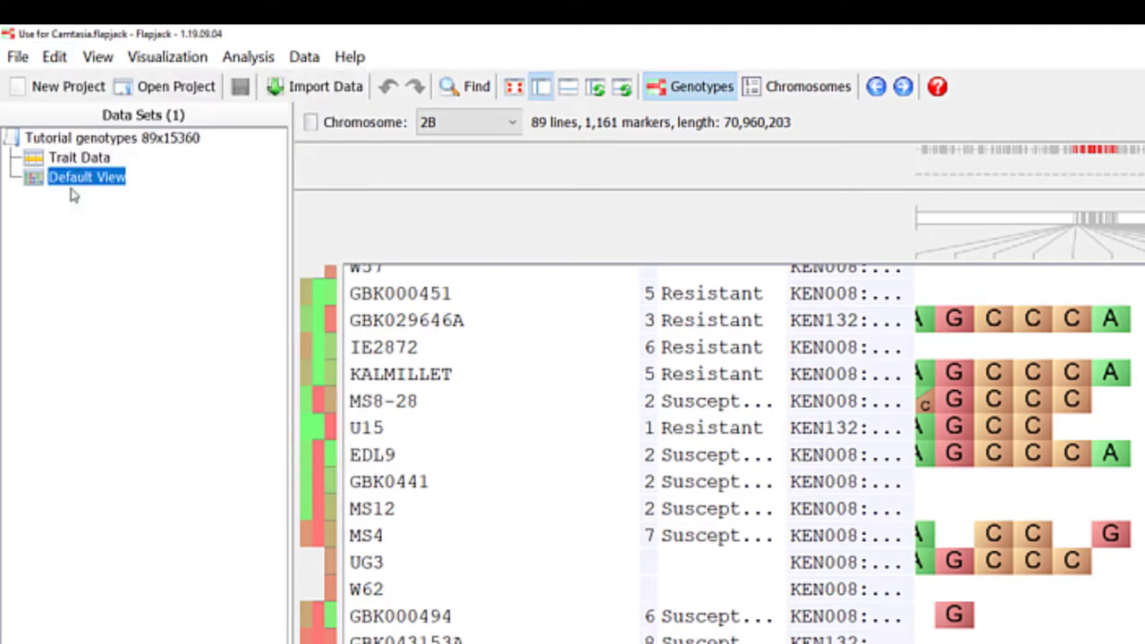
# Step: Set the interaction mode to line mode, and return it to navigation mode
pyautogui.click(56, 59)
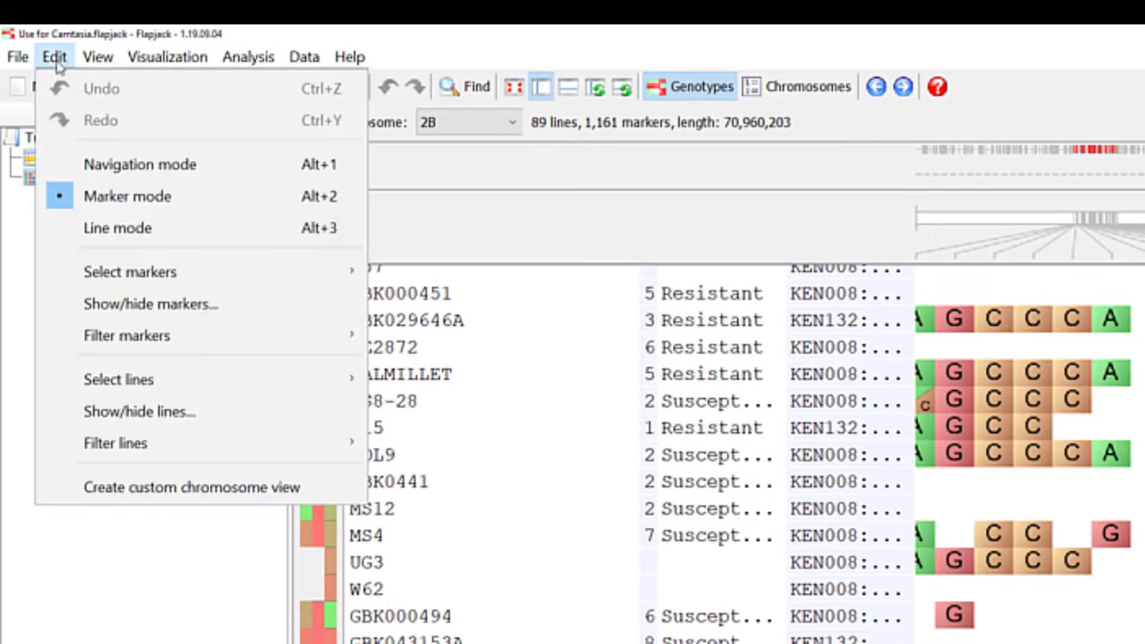
pyautogui.click(57, 227)
pyautogui.click(54, 59)
pyautogui.click(65, 168)
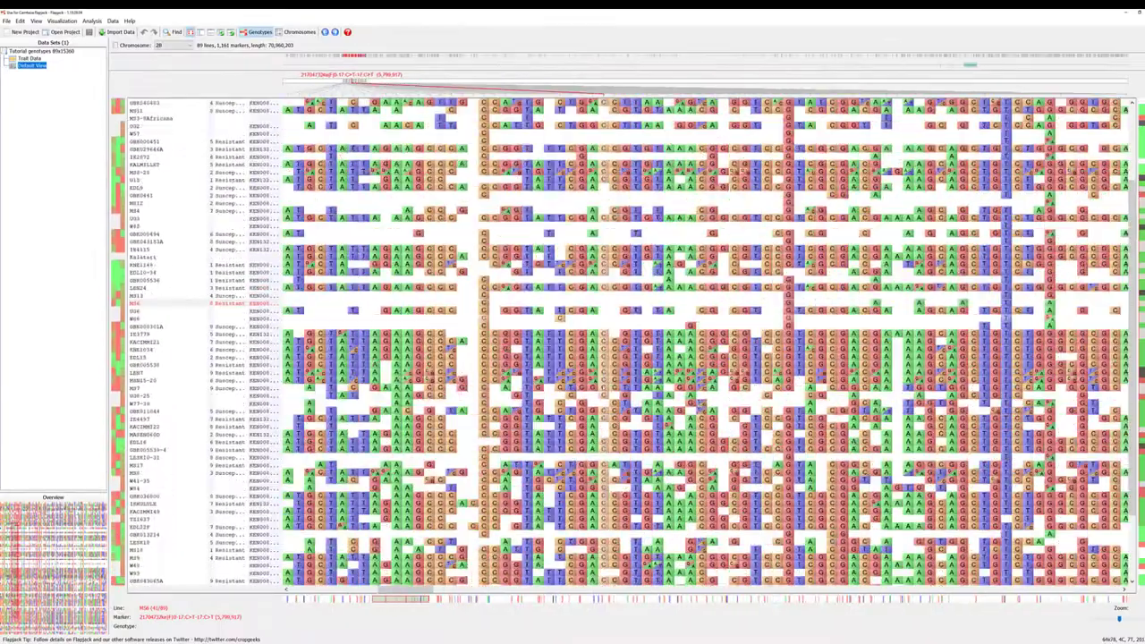
# Step: Go to the start of the current chromosome's markers and change the displayed chromosome to 1A
pyautogui.moveTo(418, 590); pyautogui.dragTo(329, 595)
pyautogui.click(159, 44)
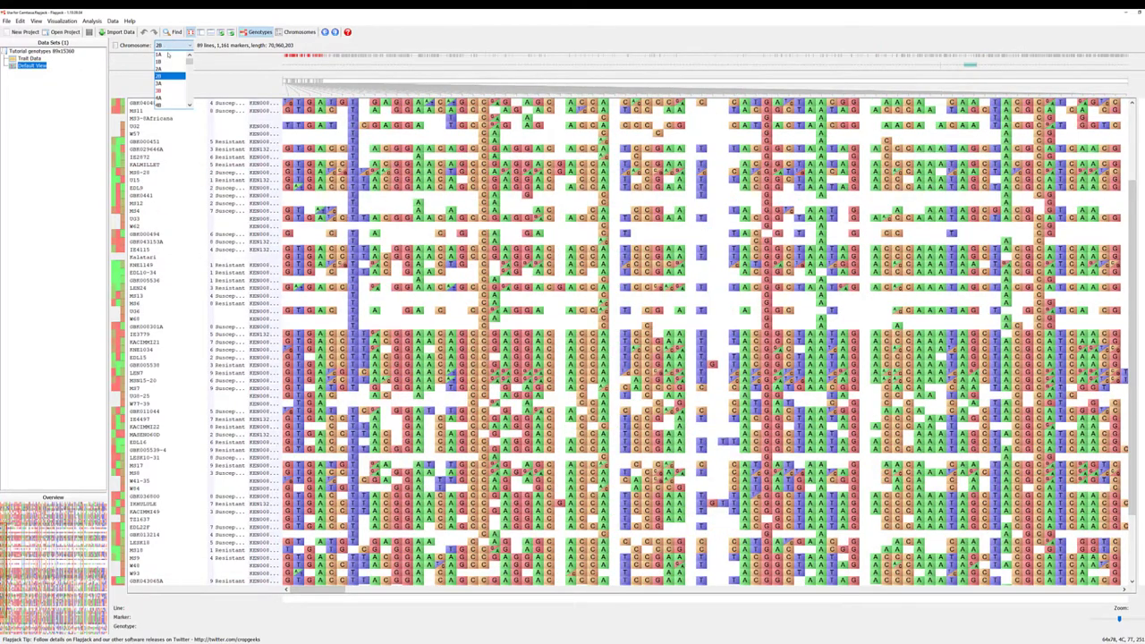
pyautogui.click(167, 55)
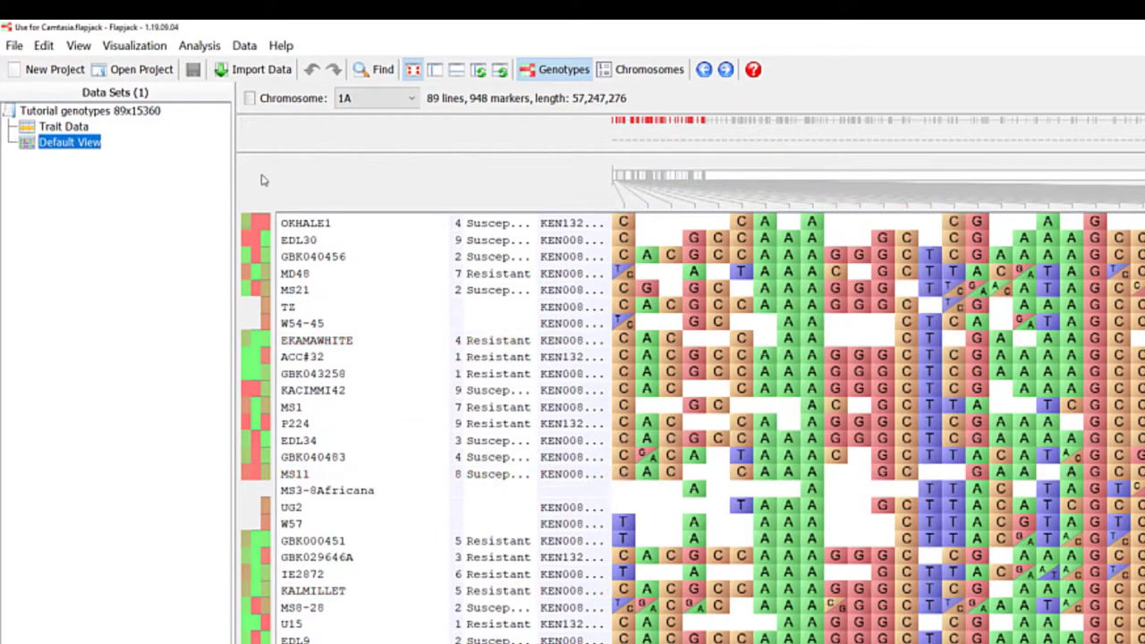
# Step: Turn the genotype overlay letters off and back on for chromosome 1A
pyautogui.click(138, 45)
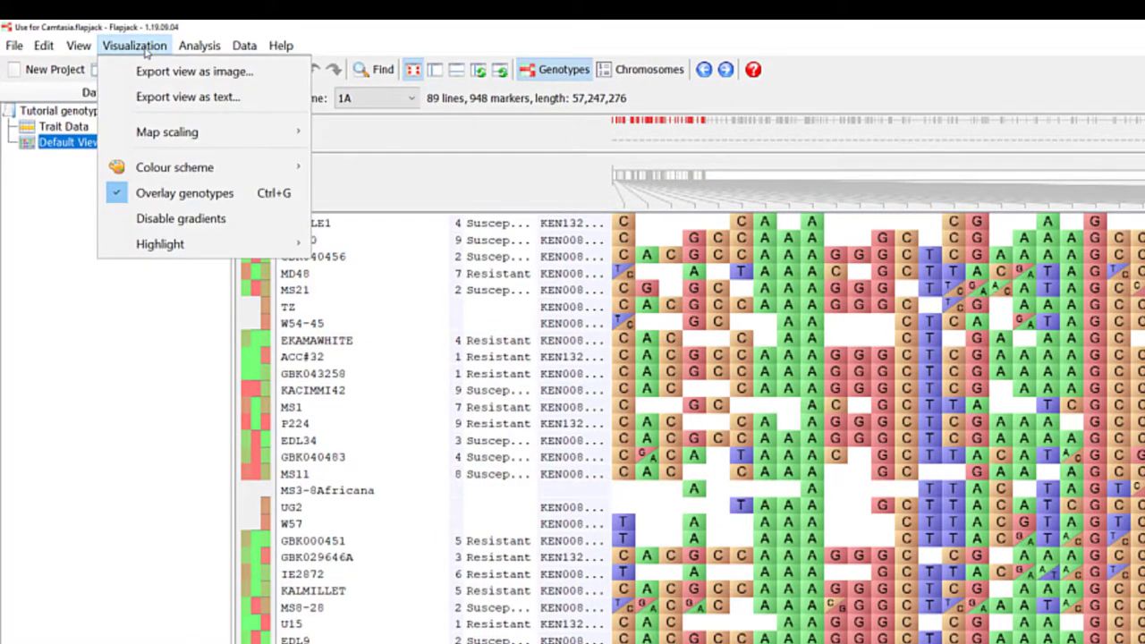
pyautogui.click(179, 193)
pyautogui.click(154, 46)
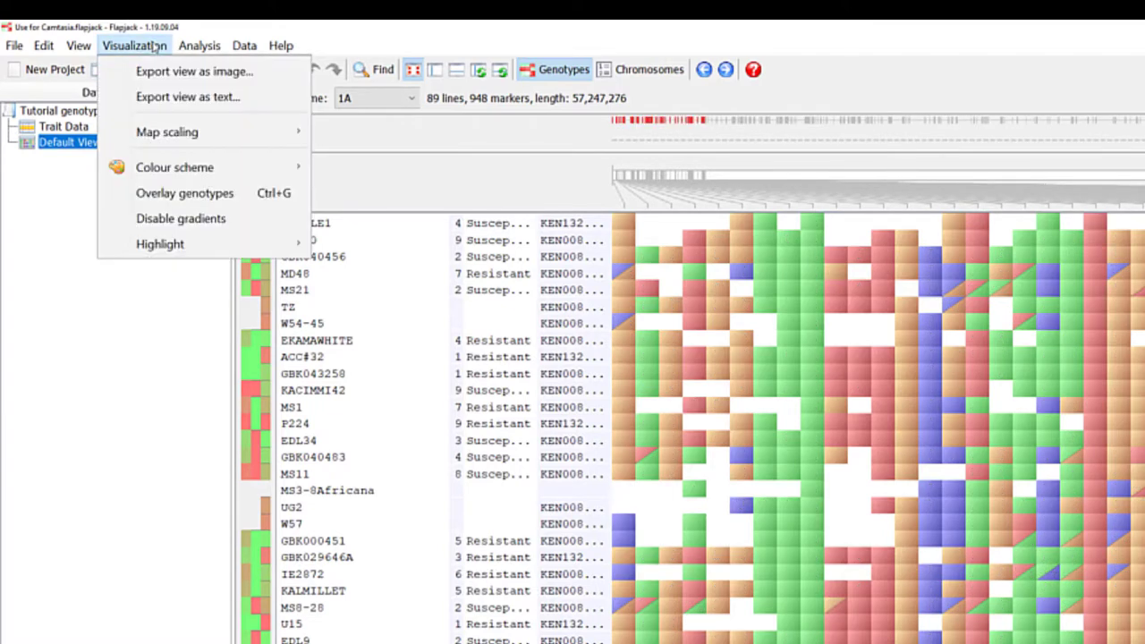
pyautogui.click(157, 193)
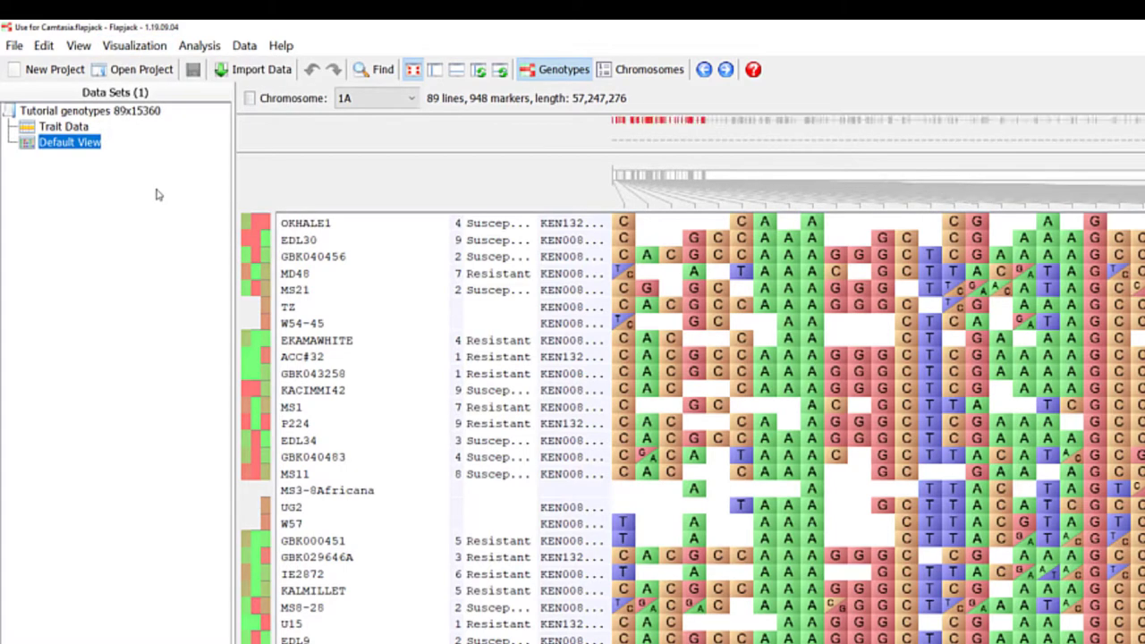
# Step: Highlight the homozygotes in the genotype display, and switch that highlighting off again
pyautogui.click(157, 52)
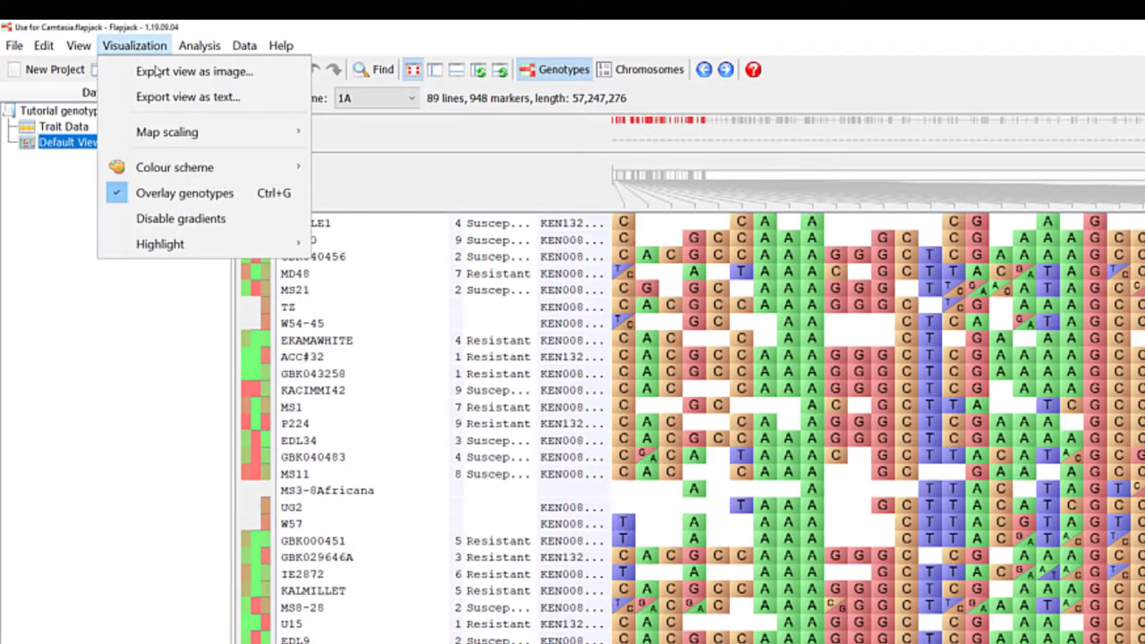
pyautogui.moveTo(303, 243)
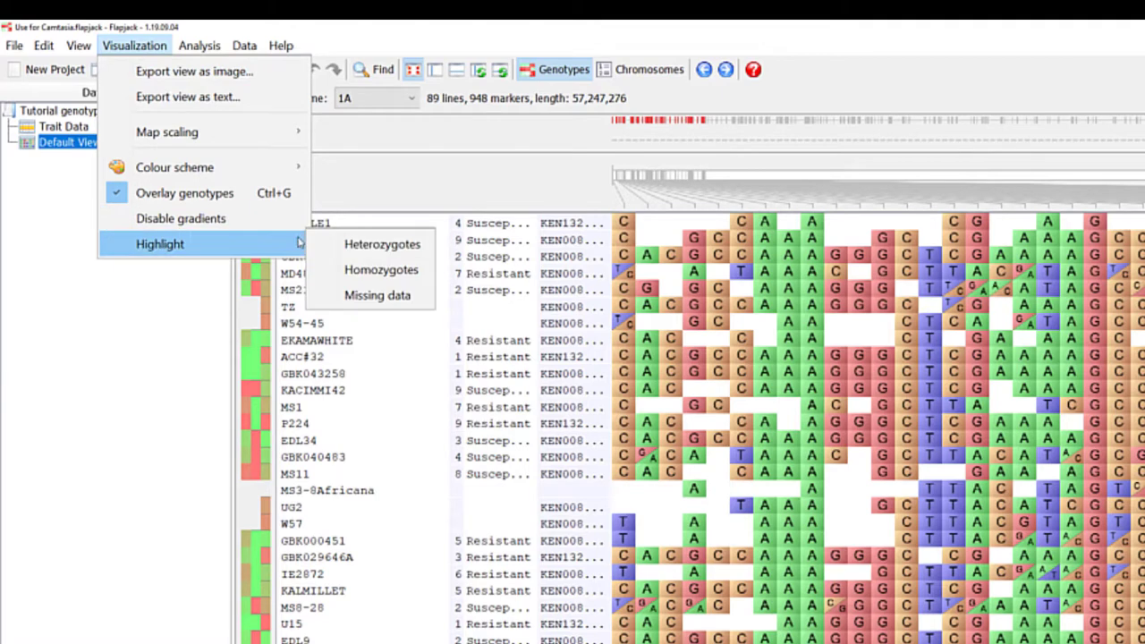
pyautogui.click(358, 269)
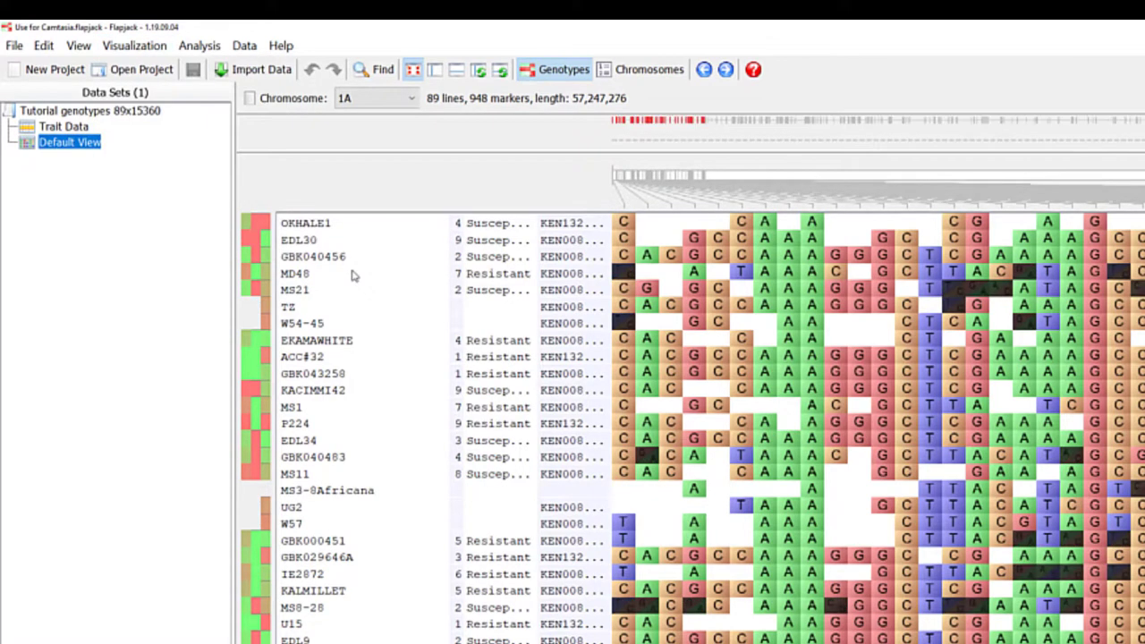
pyautogui.click(134, 46)
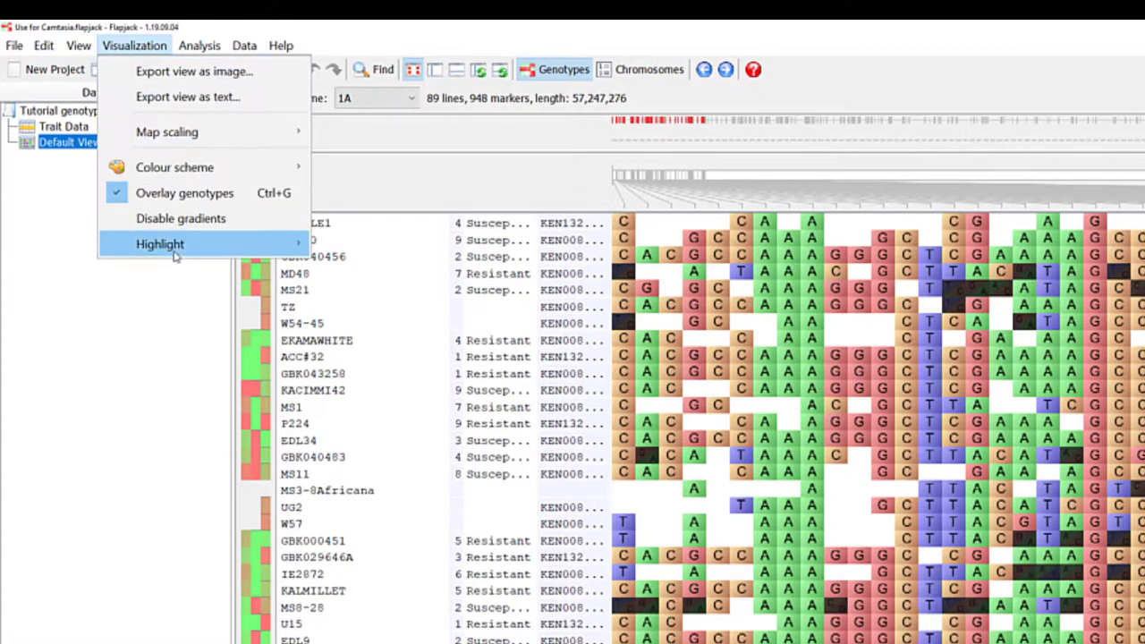
pyautogui.moveTo(307, 255)
pyautogui.click(344, 266)
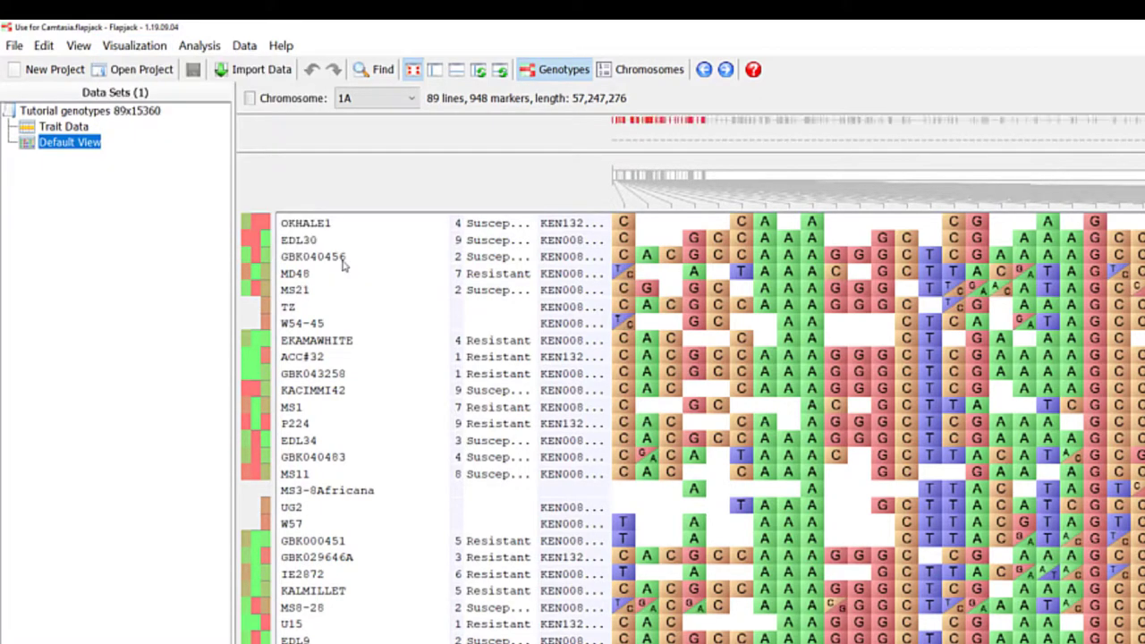
# Step: Apply the Similarity to line (allele match) colour scheme with OKHALE1 as the comparison line
pyautogui.click(134, 46)
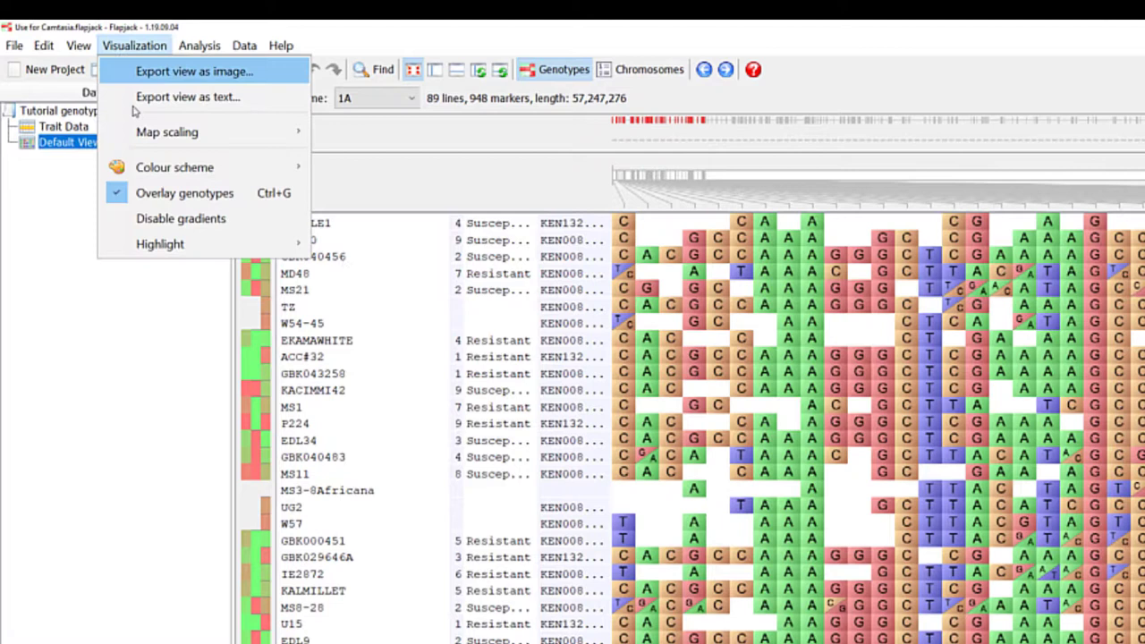
pyautogui.moveTo(161, 239)
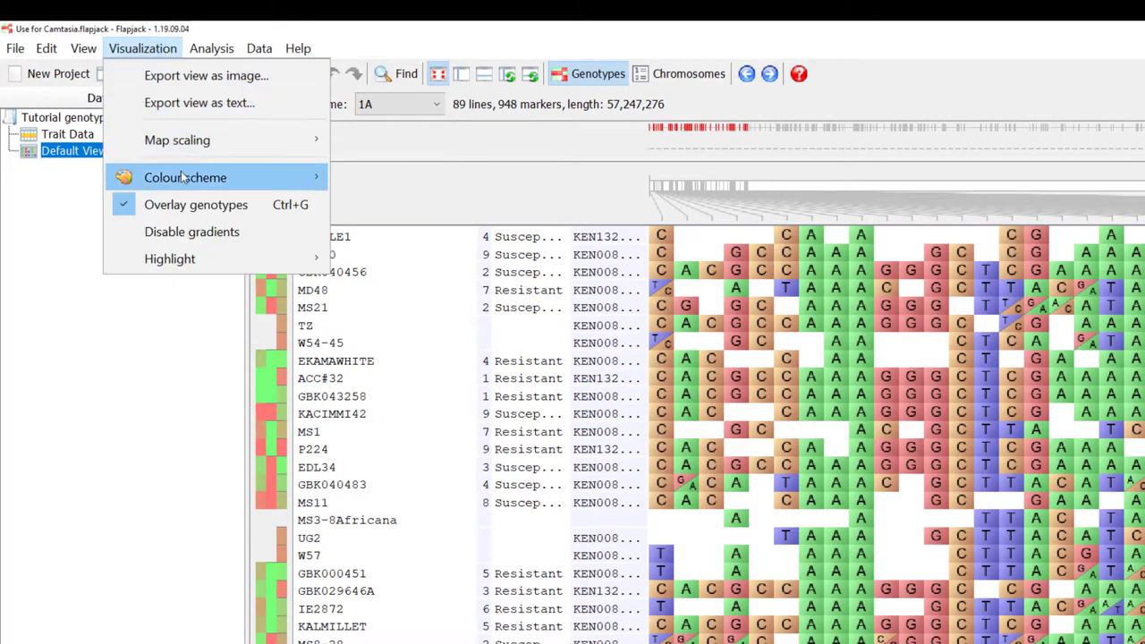
pyautogui.moveTo(300, 194)
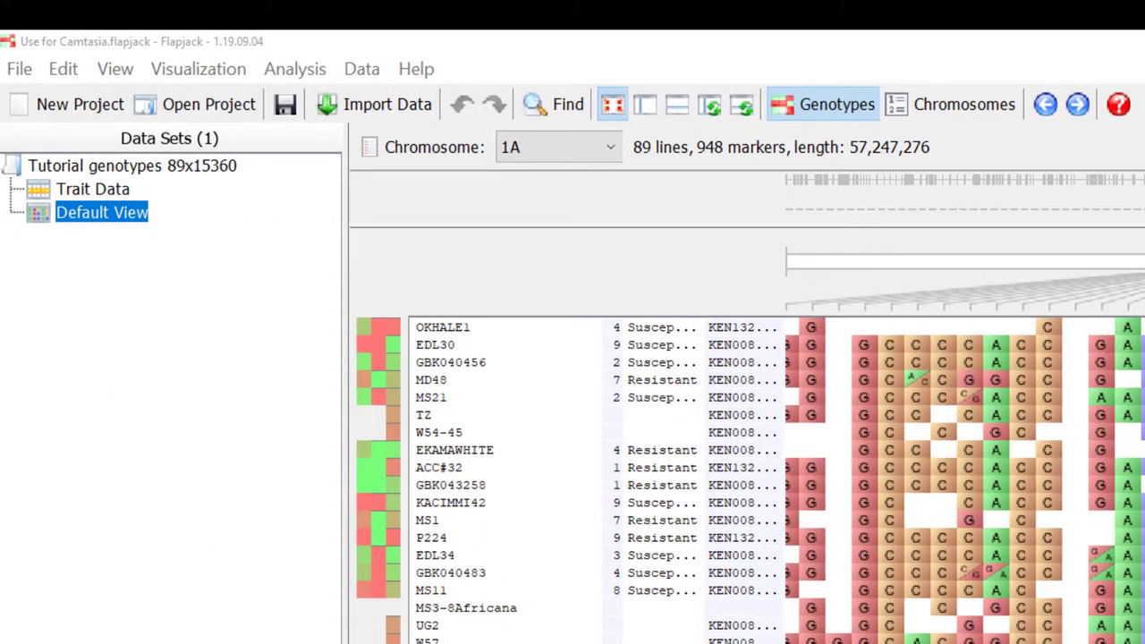
pyautogui.click(191, 70)
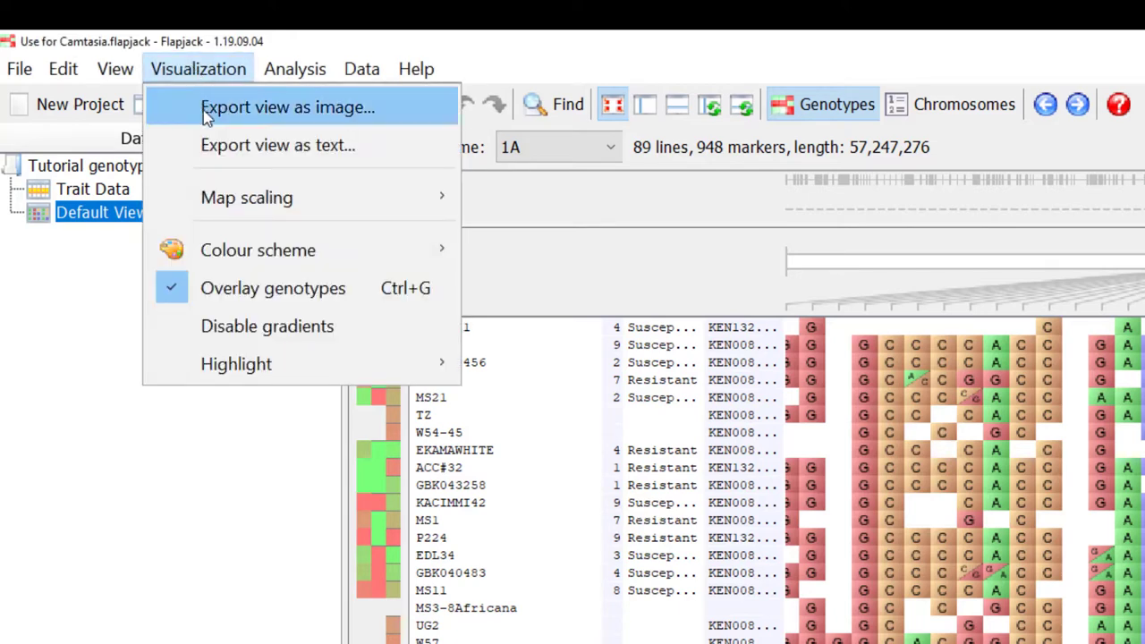
pyautogui.moveTo(231, 249)
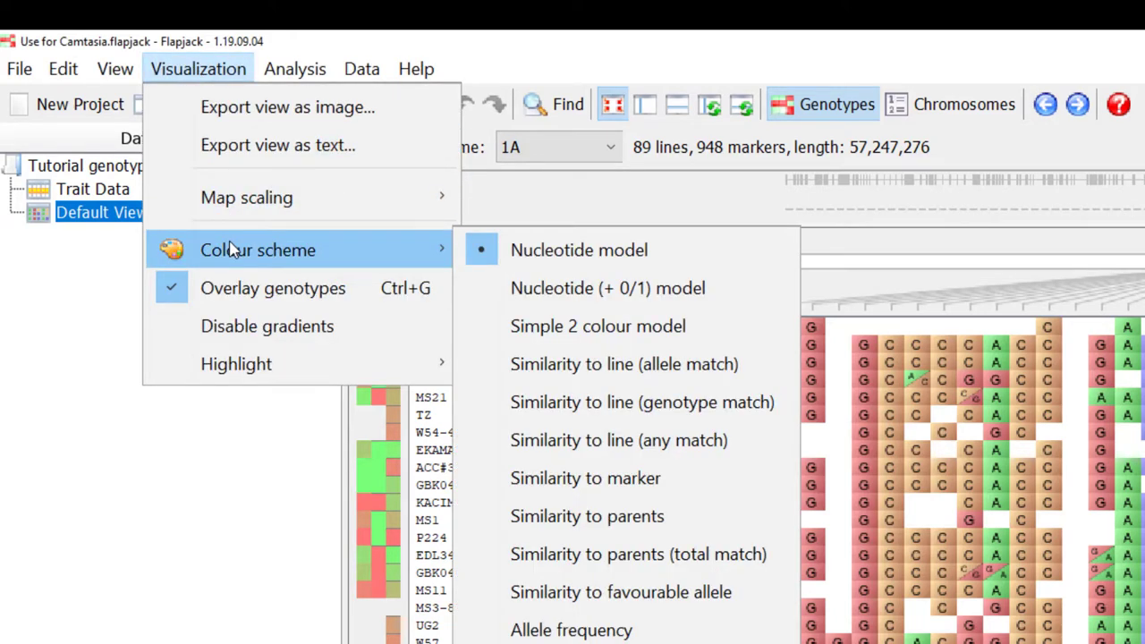
pyautogui.click(624, 365)
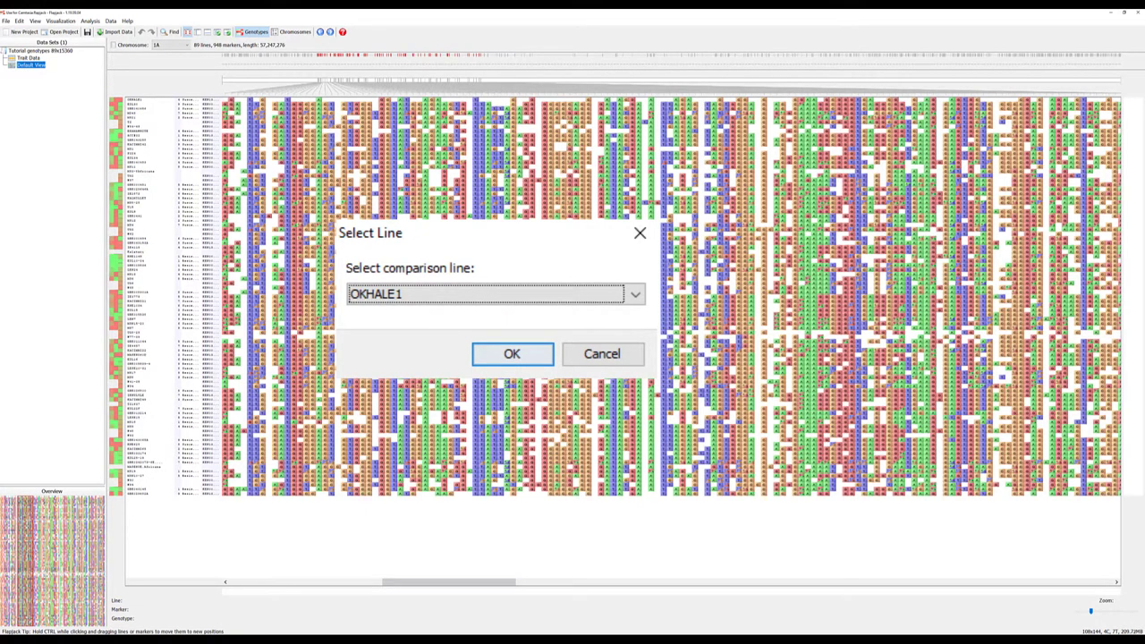
pyautogui.press('Return')
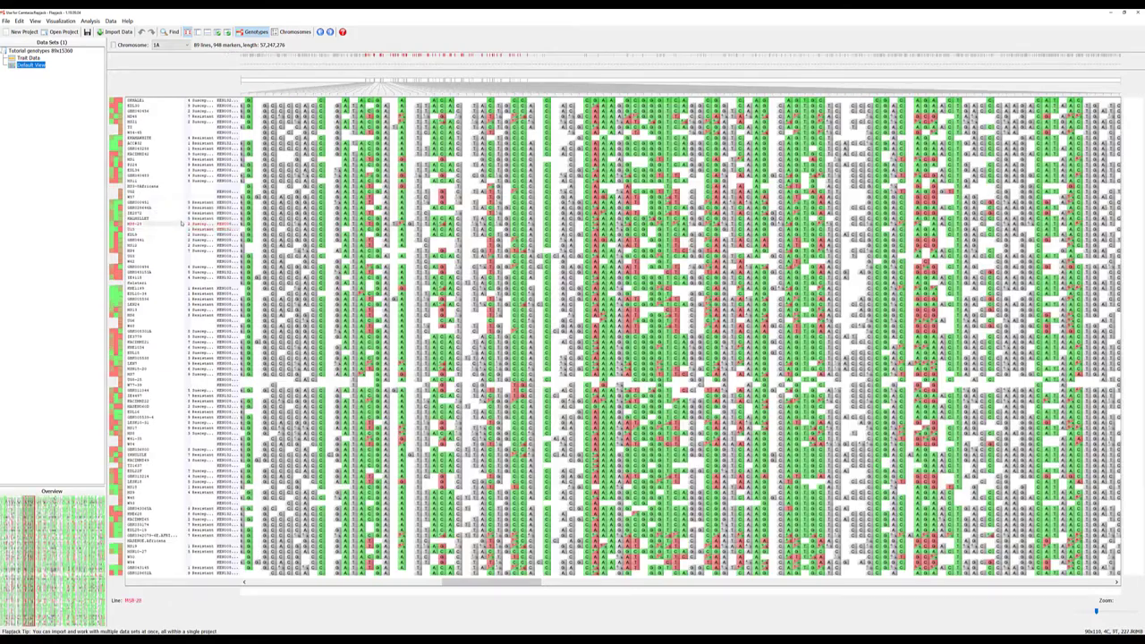
# Step: Examine the allele similarity colouring across lines and markers of chromosome 1A at overview and detailed zoom levels
pyautogui.hscroll(-2, 617, 335)
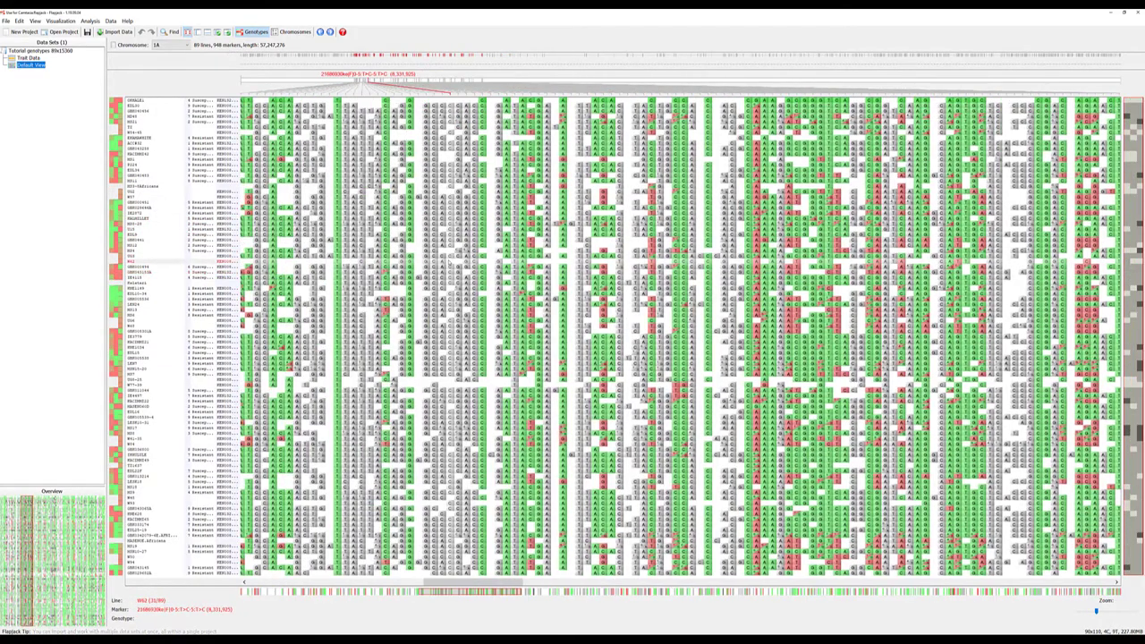
pyautogui.scroll(-2, 617, 335)
pyautogui.scroll(-5, 495, 389)
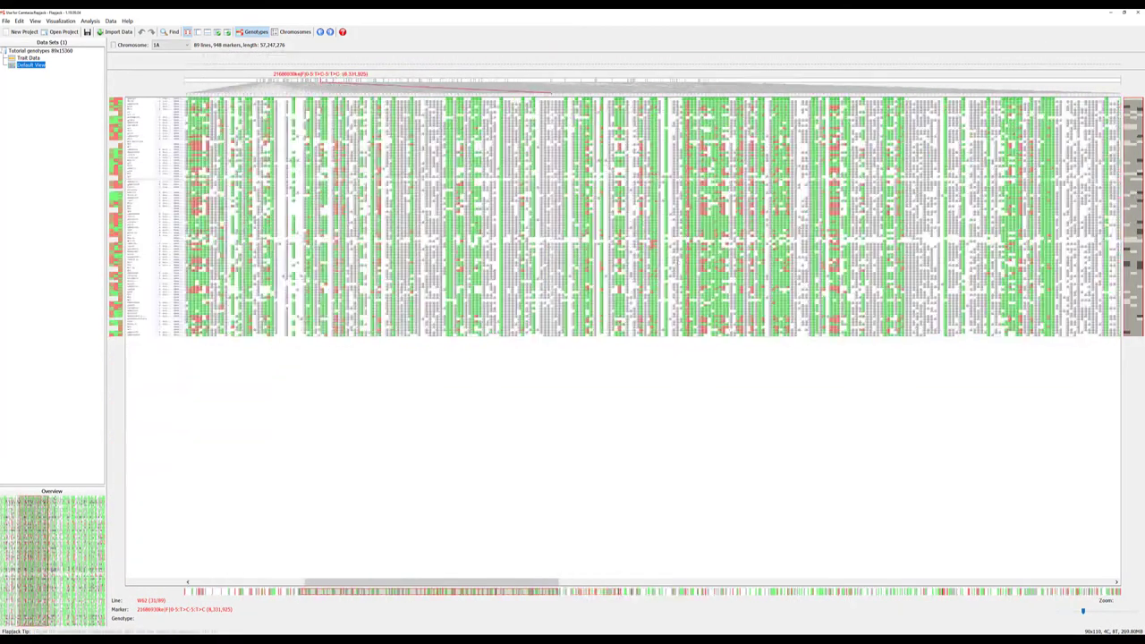
pyautogui.moveTo(541, 580)
pyautogui.mouseDown()
pyautogui.moveTo(1012, 601)
pyautogui.moveTo(541, 611)
pyautogui.mouseUp()
pyautogui.scroll(3, 320, 273)
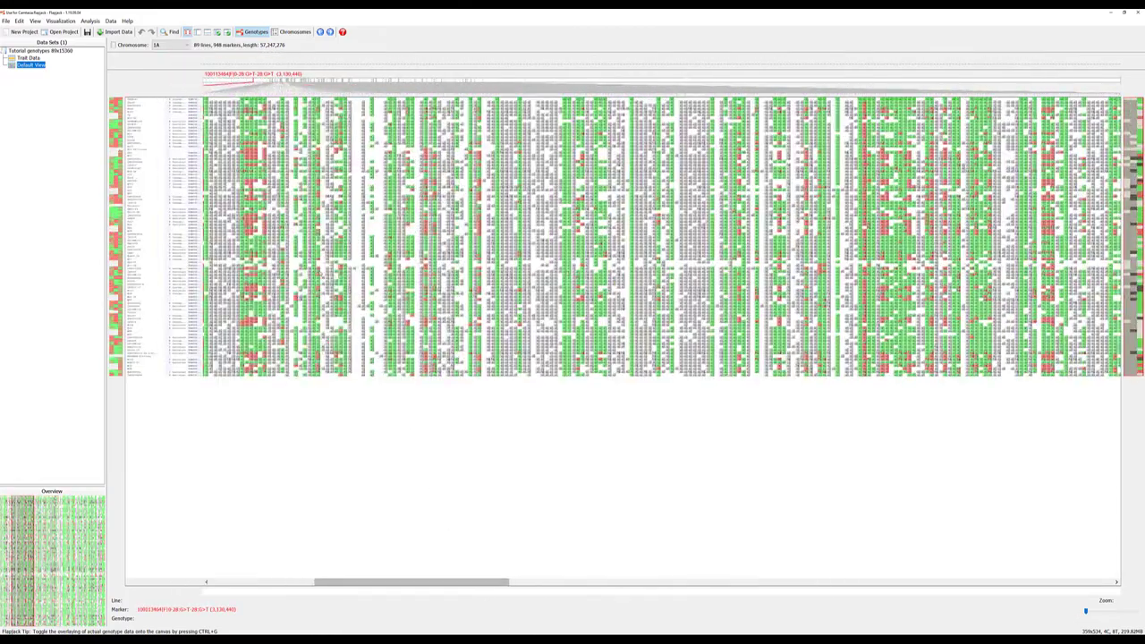
pyautogui.scroll(5, 319, 273)
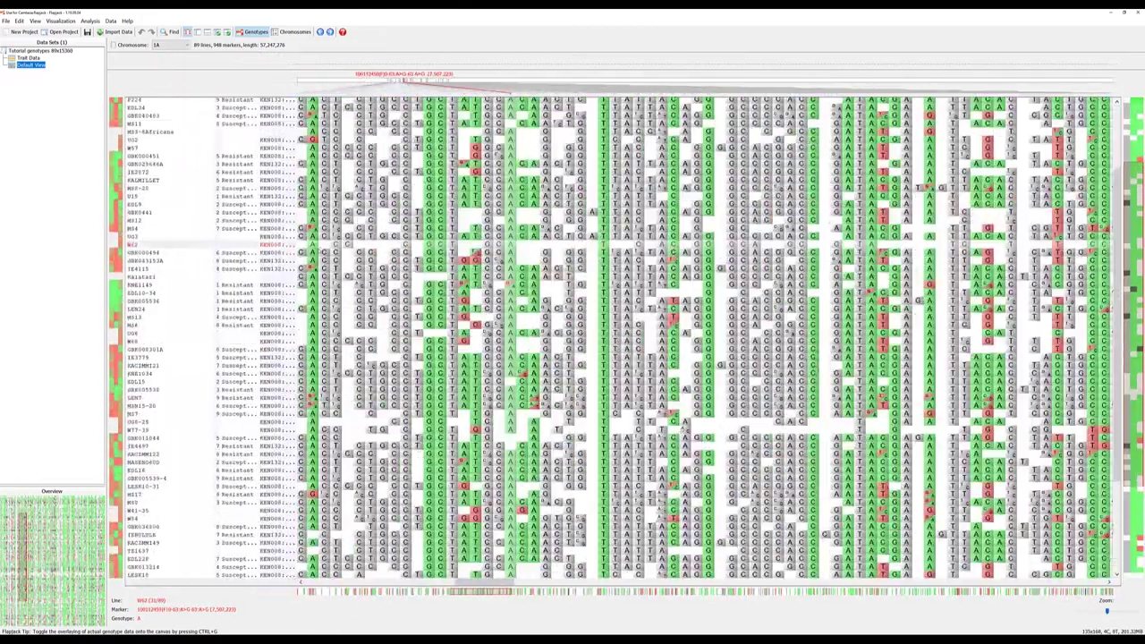
pyautogui.moveTo(510, 245); pyautogui.dragTo(344, 351)
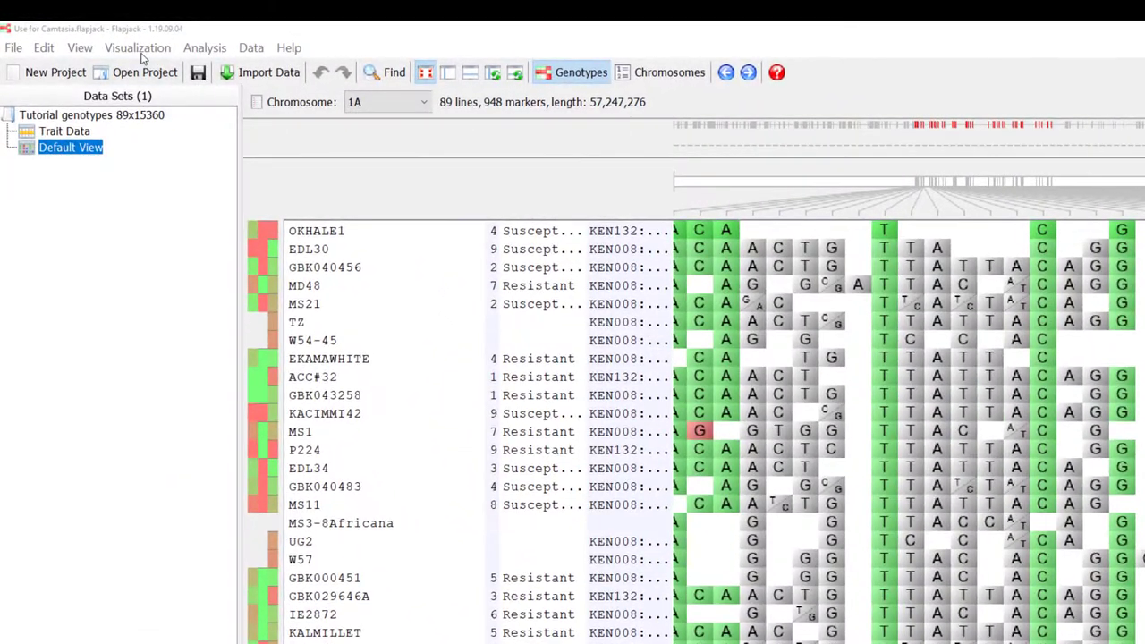
# Step: Apply the Nucleotide model colour scheme to the genotype display of chromosome 1A
pyautogui.click(140, 50)
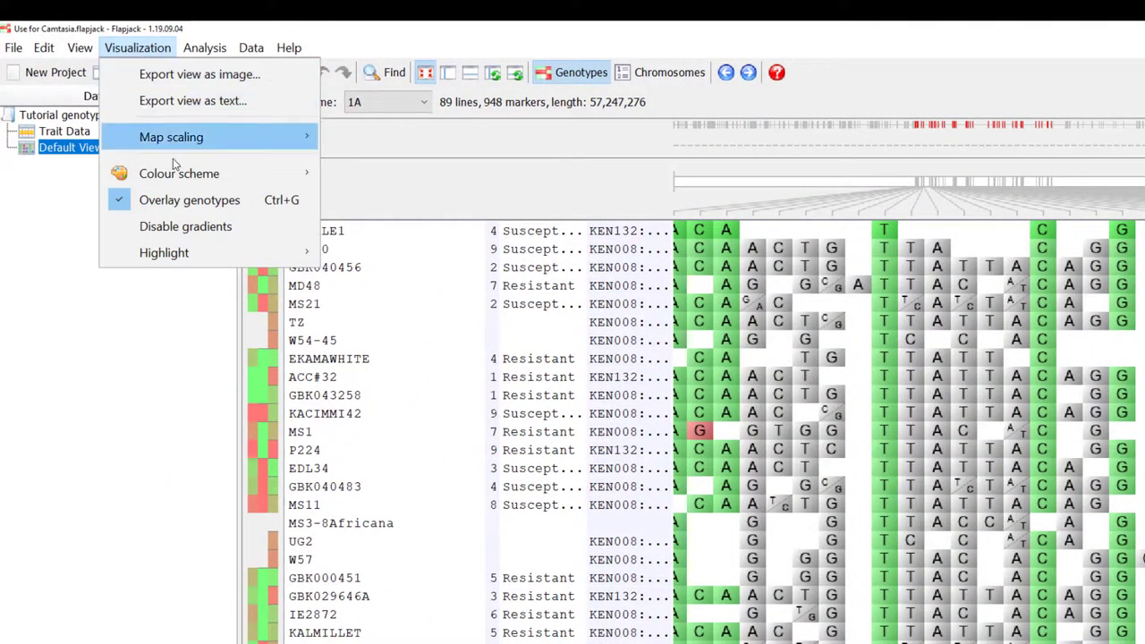
pyautogui.moveTo(177, 172)
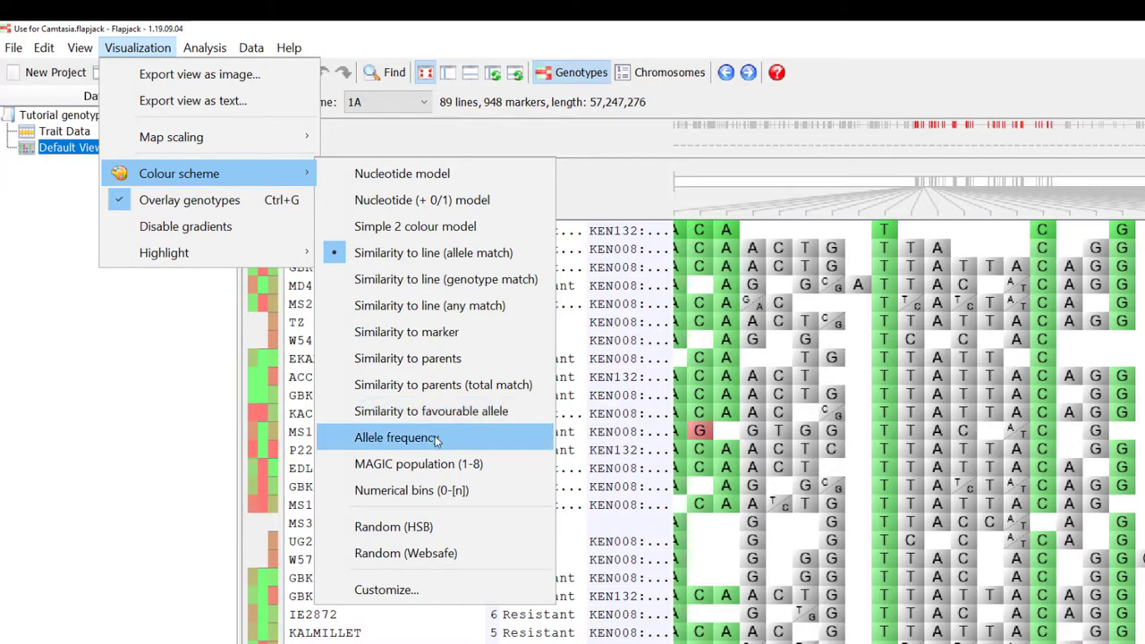
pyautogui.click(455, 180)
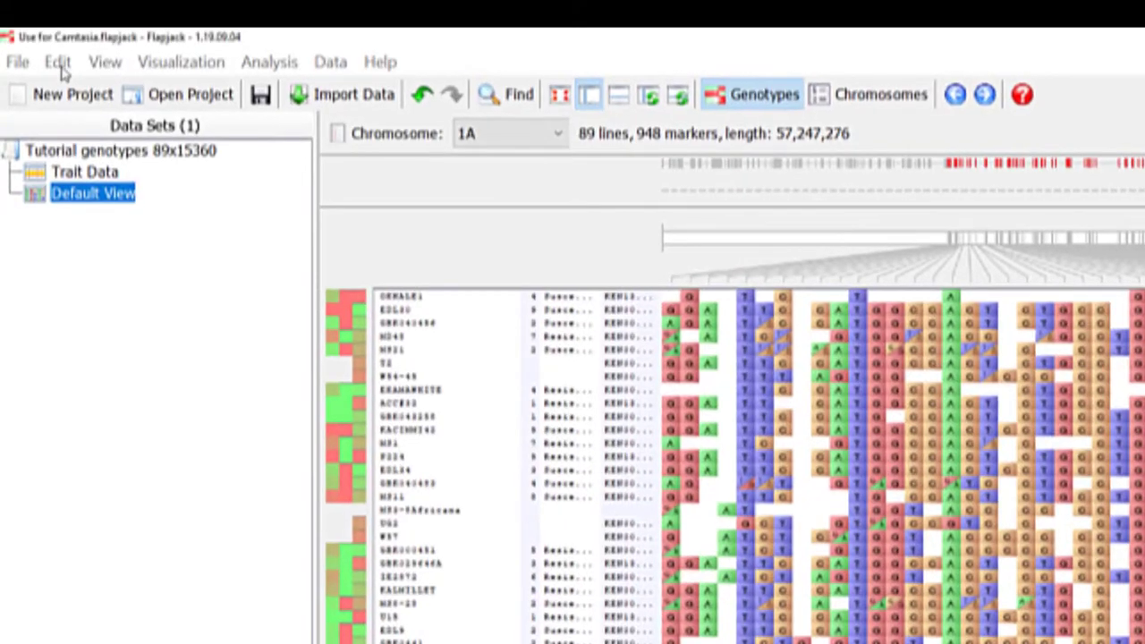
# Step: Switch to marker mode and deselect a block of neighbouring markers on chromosome 1A
pyautogui.click(20, 22)
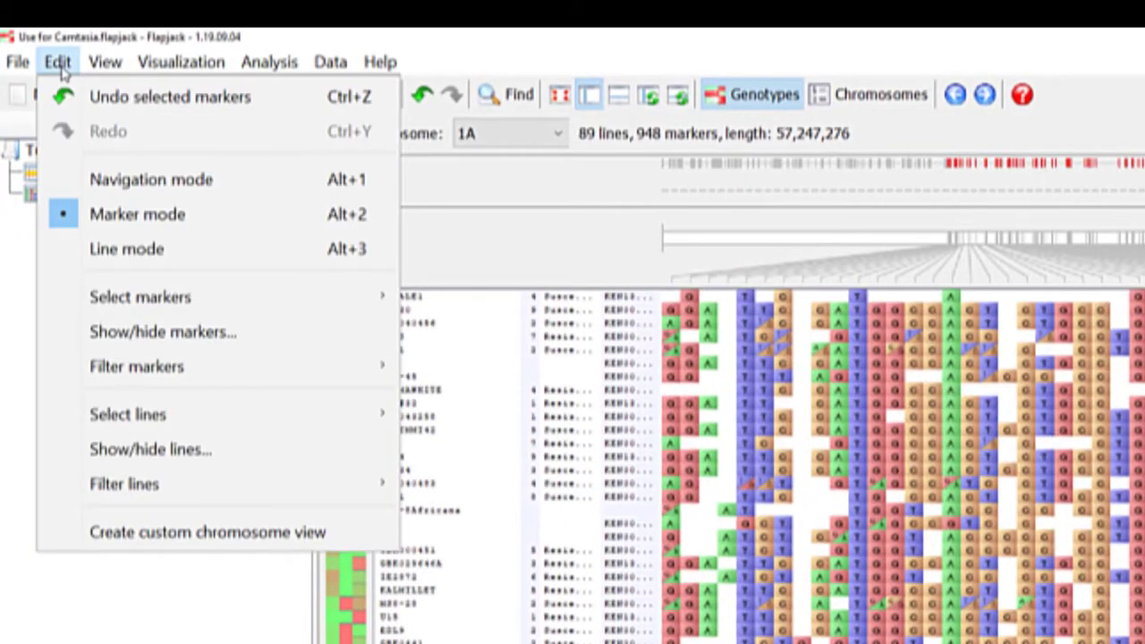
pyautogui.click(97, 223)
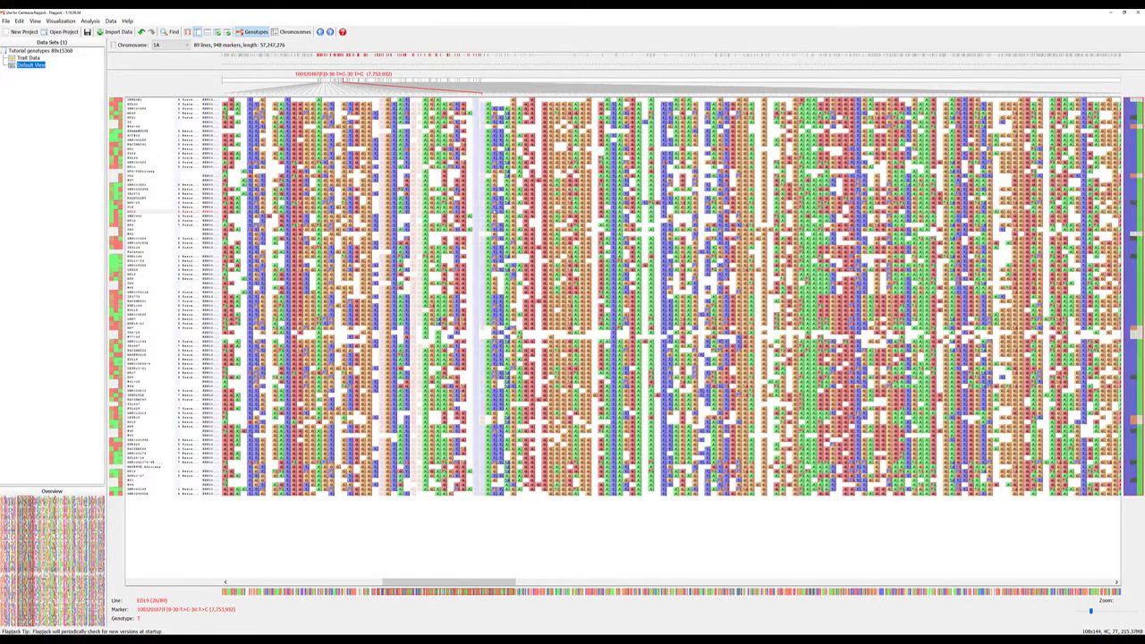
pyautogui.moveTo(483, 212); pyautogui.dragTo(810, 243)
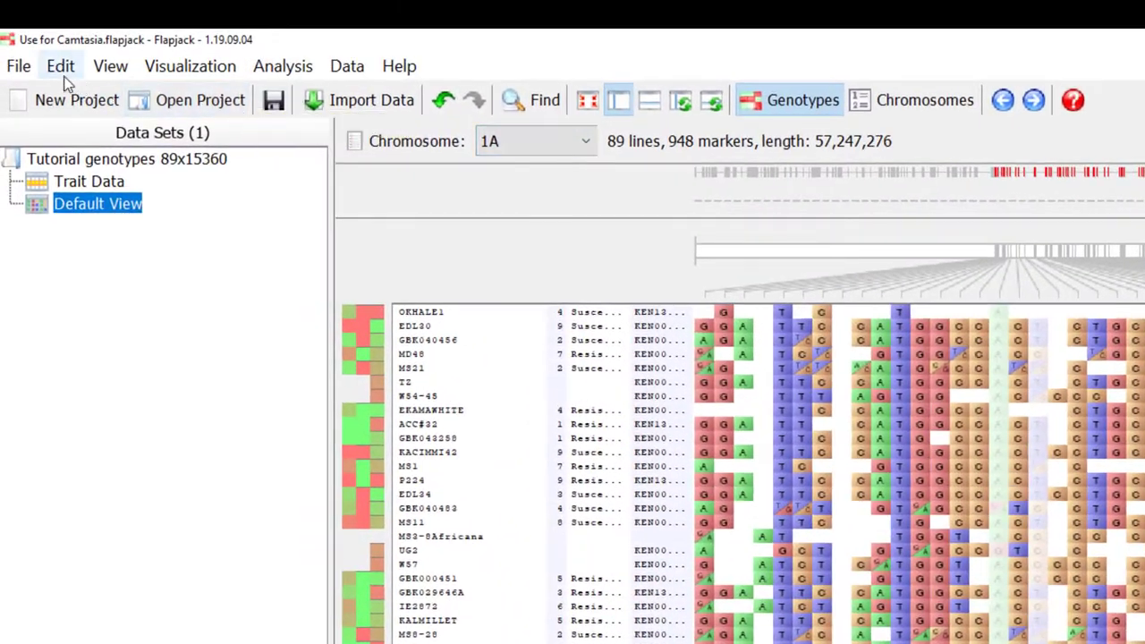
# Step: Hide all the markers on chromosome 1A that are not currently selected
pyautogui.click(19, 22)
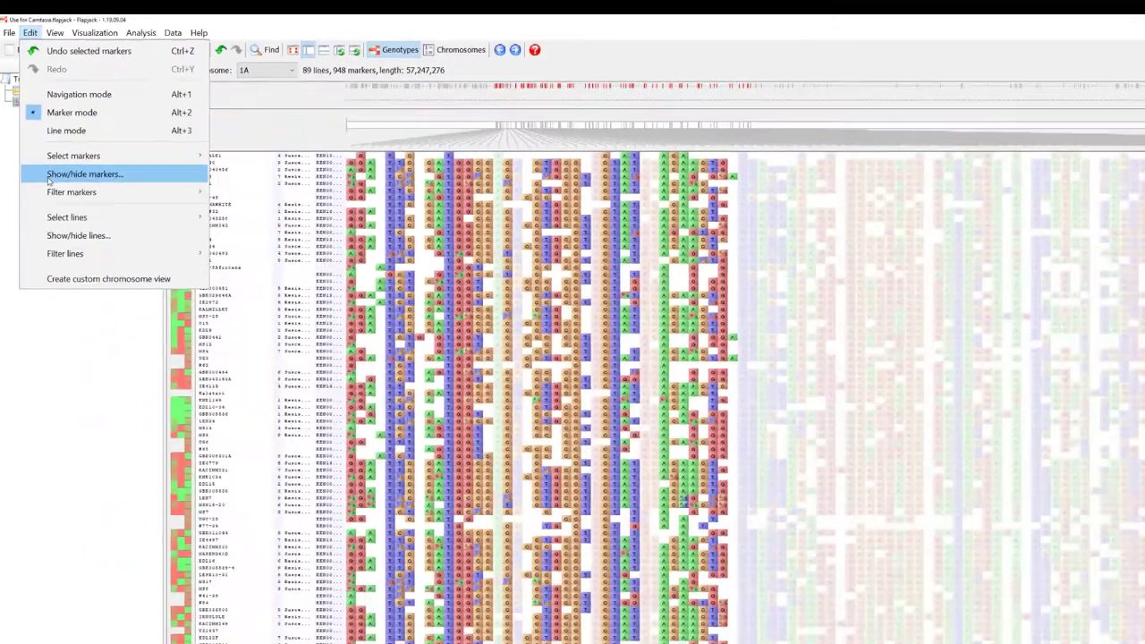
pyautogui.click(95, 349)
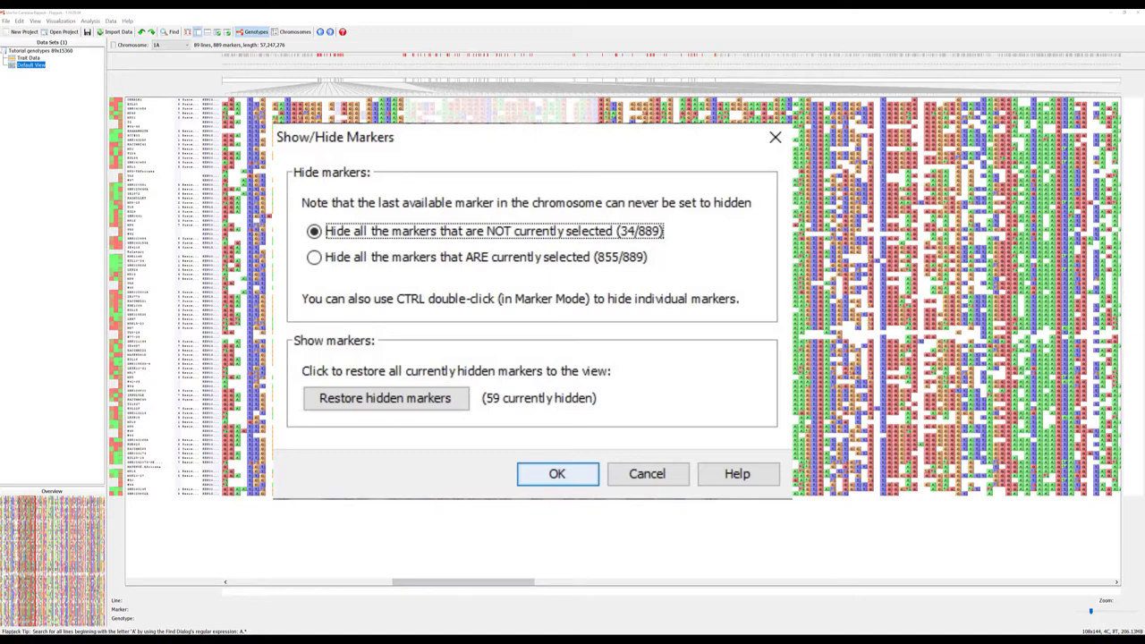
pyautogui.press('Return')
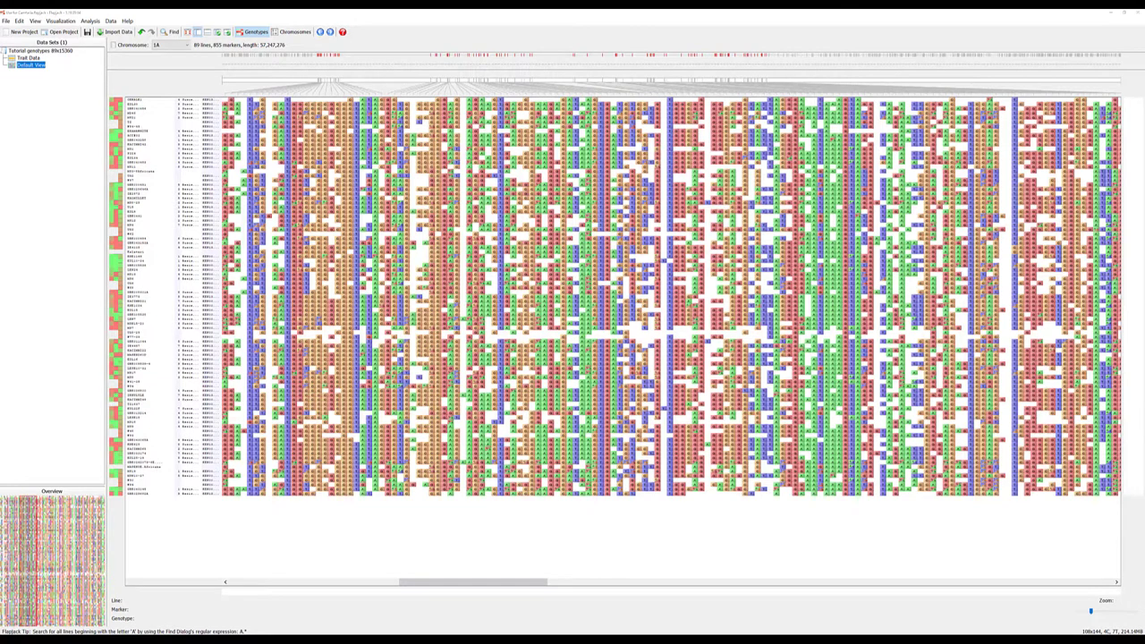
# Step: Filter out markers with greater than 10% missing data, keeping all chromosomes included in the data selection
pyautogui.hotkey('ctrl', 'shift', 'h')
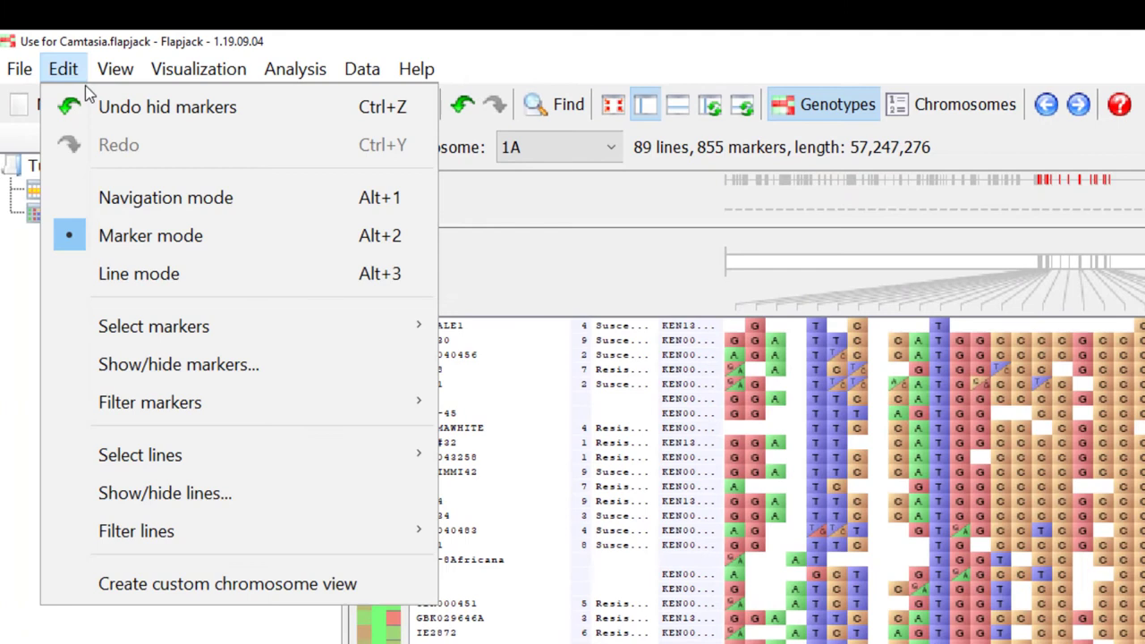
pyautogui.moveTo(215, 407)
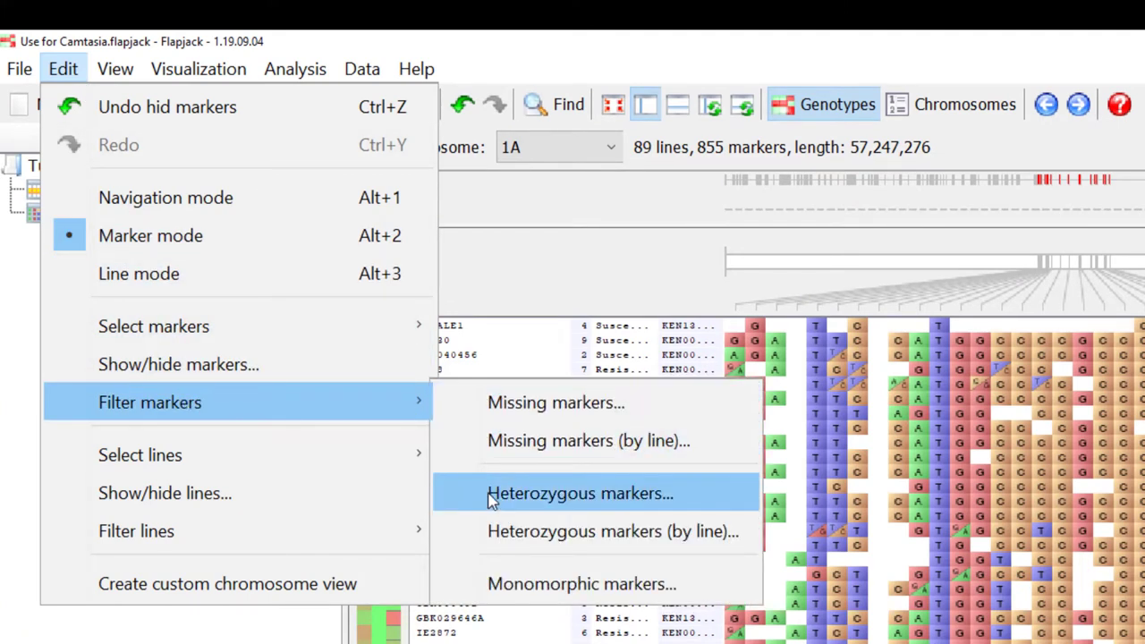
pyautogui.click(491, 407)
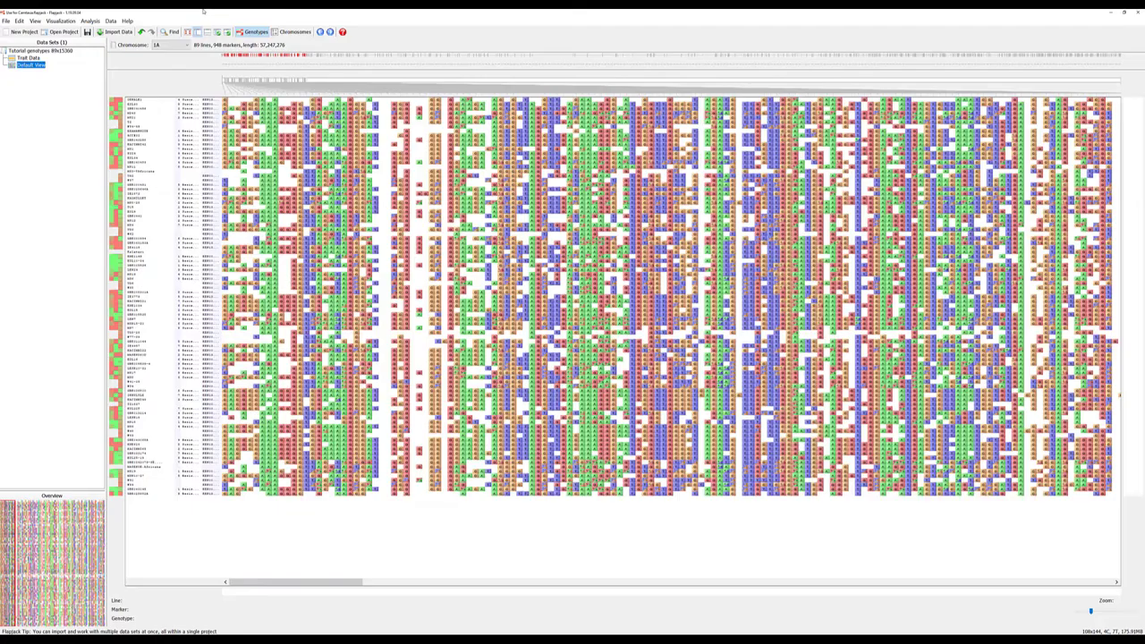
pyautogui.click(19, 21)
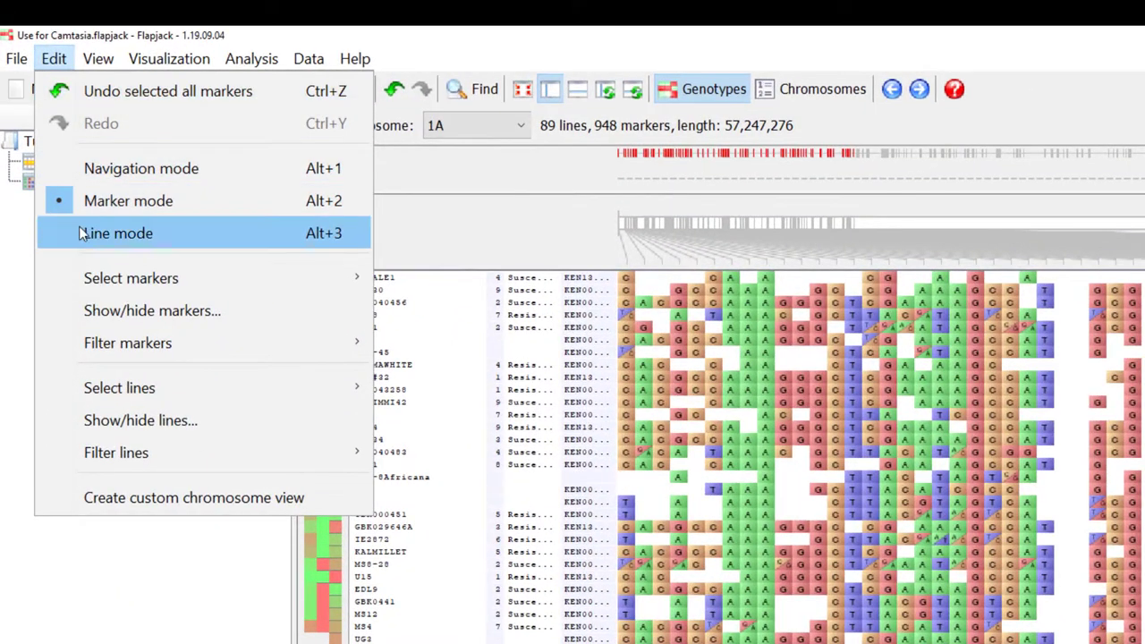
pyautogui.moveTo(98, 358)
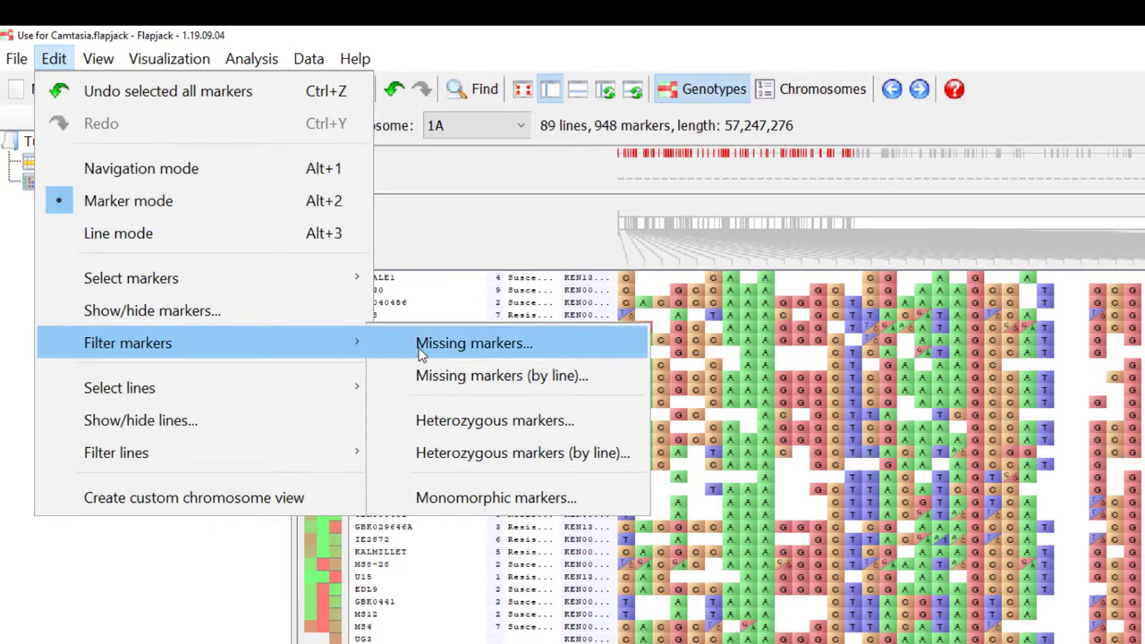
pyautogui.click(474, 344)
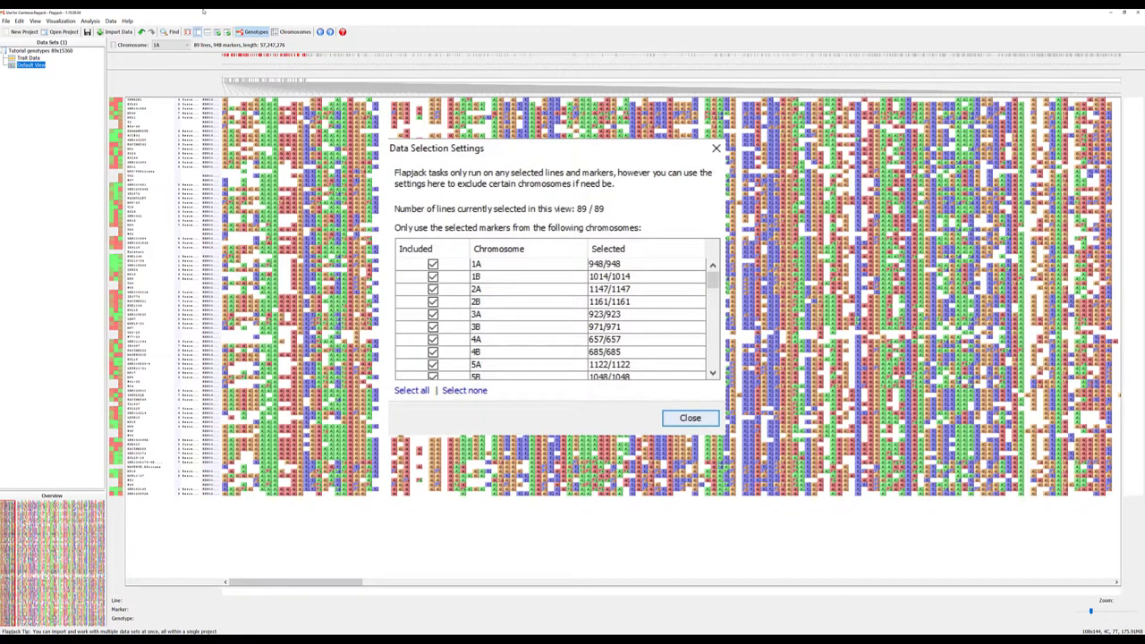
pyautogui.press('Return')
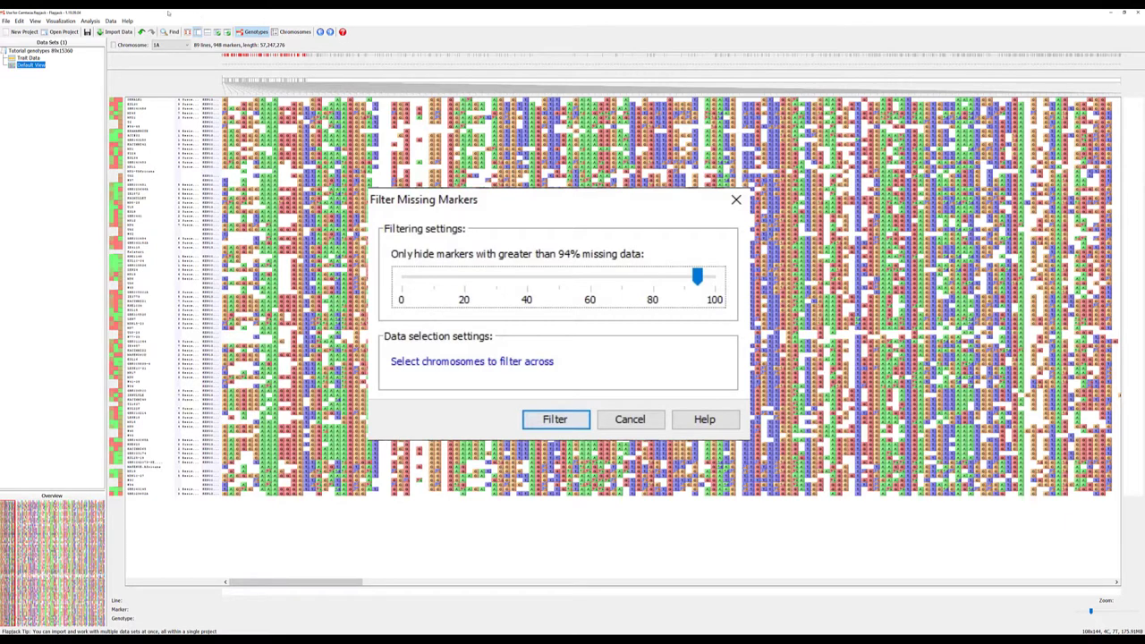
pyautogui.press('Return')
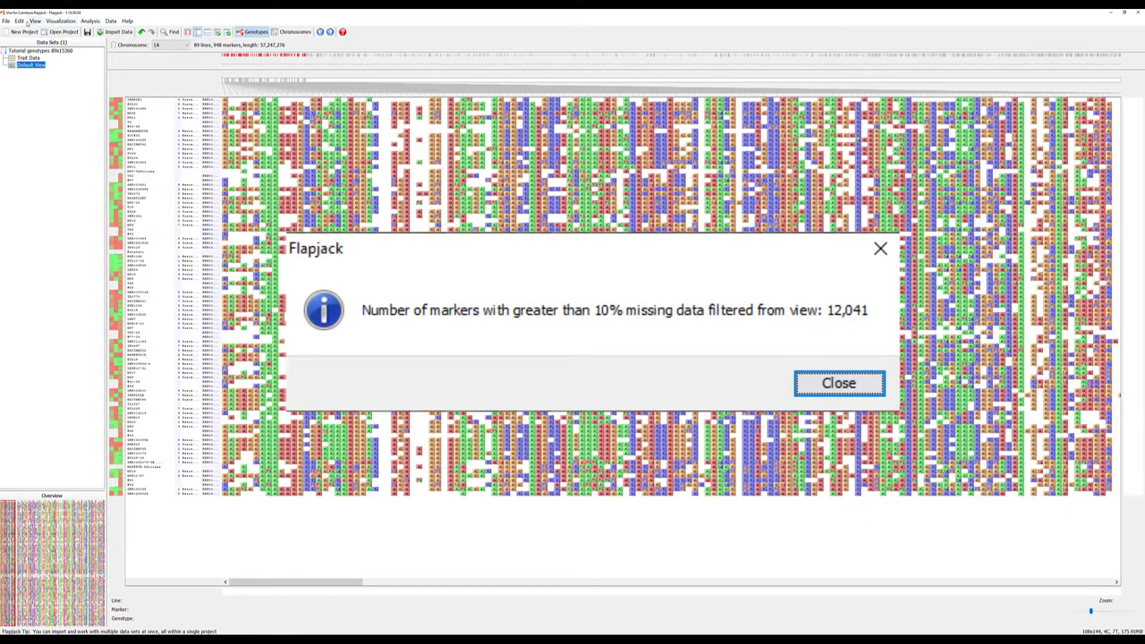
pyautogui.press('Return')
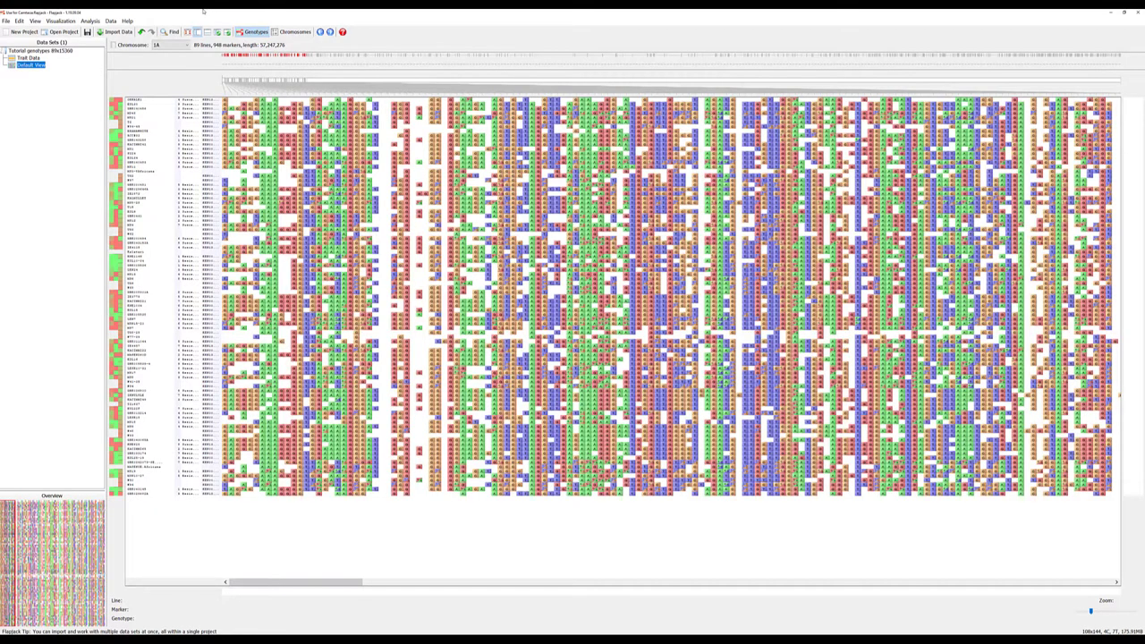
# Step: Filter the monomorphic markers from the view, keeping all chromosomes included in the data selection
pyautogui.click(19, 20)
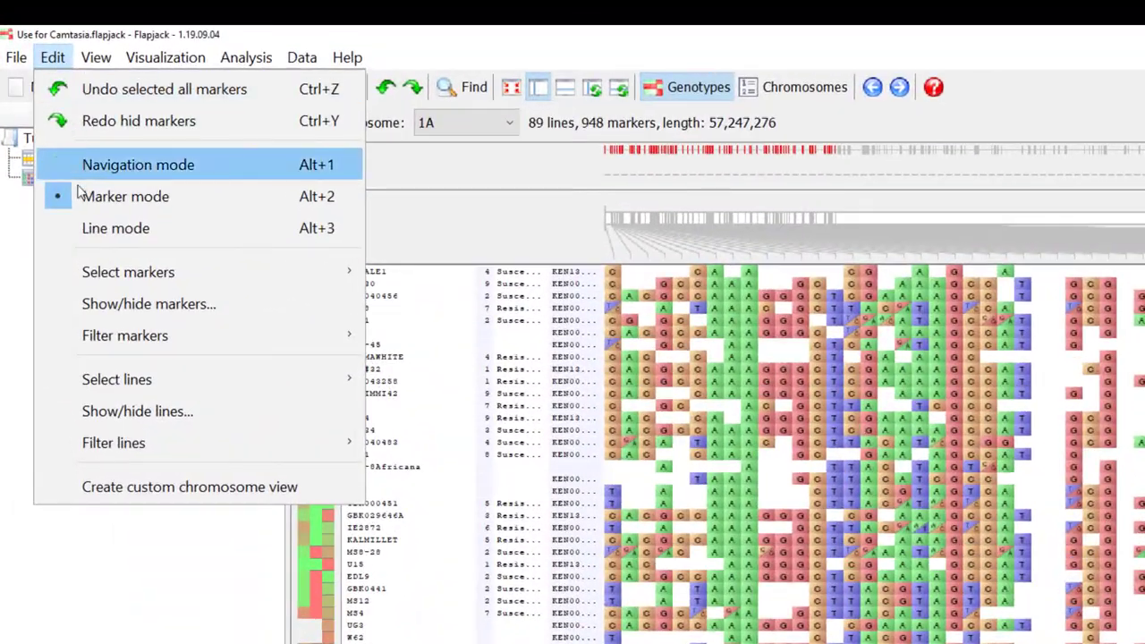
pyautogui.moveTo(72, 347)
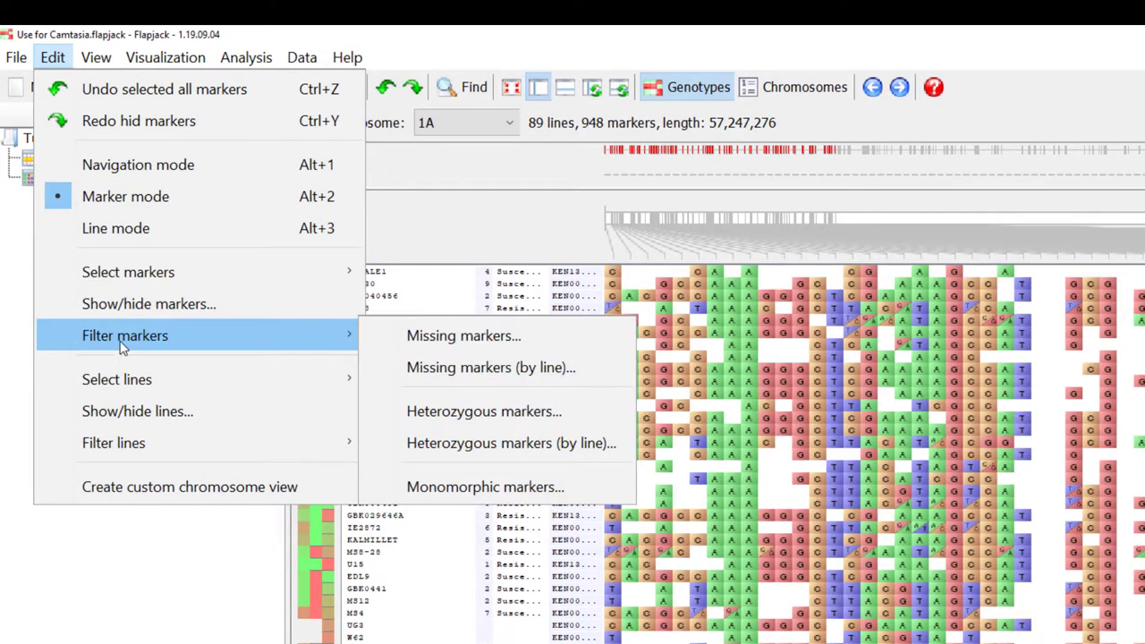
pyautogui.click(430, 497)
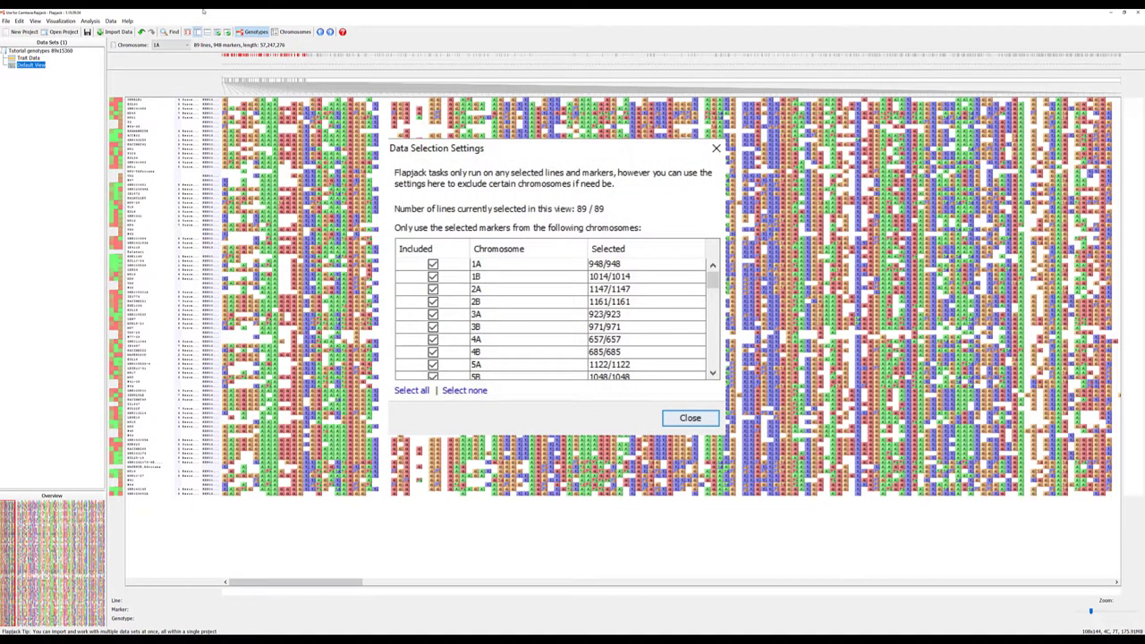
pyautogui.press('Return')
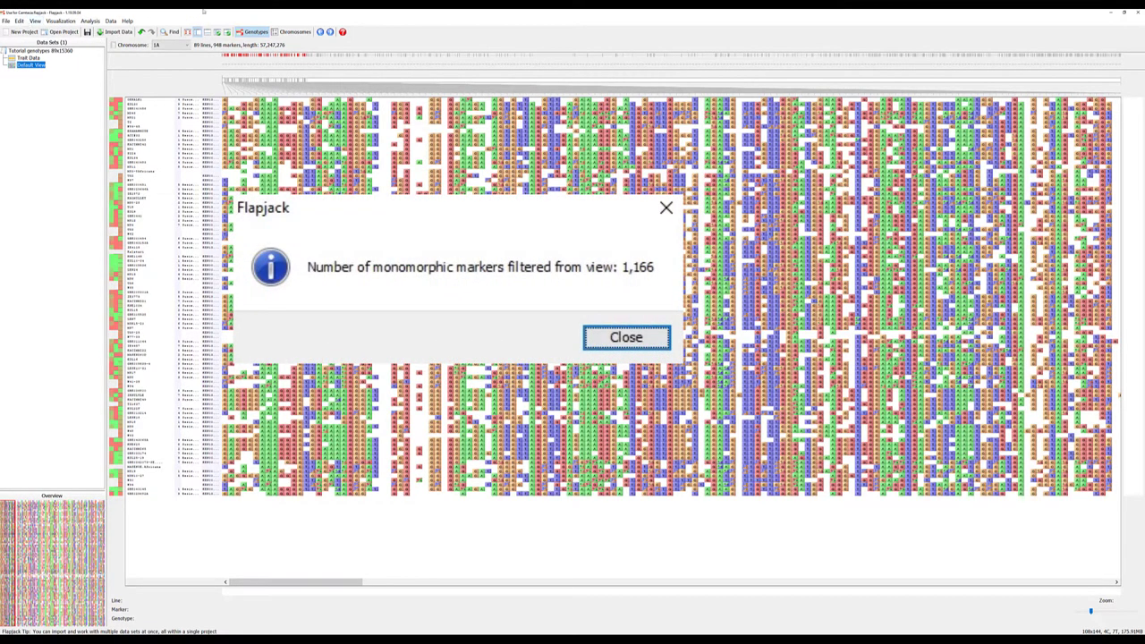
pyautogui.press('Return')
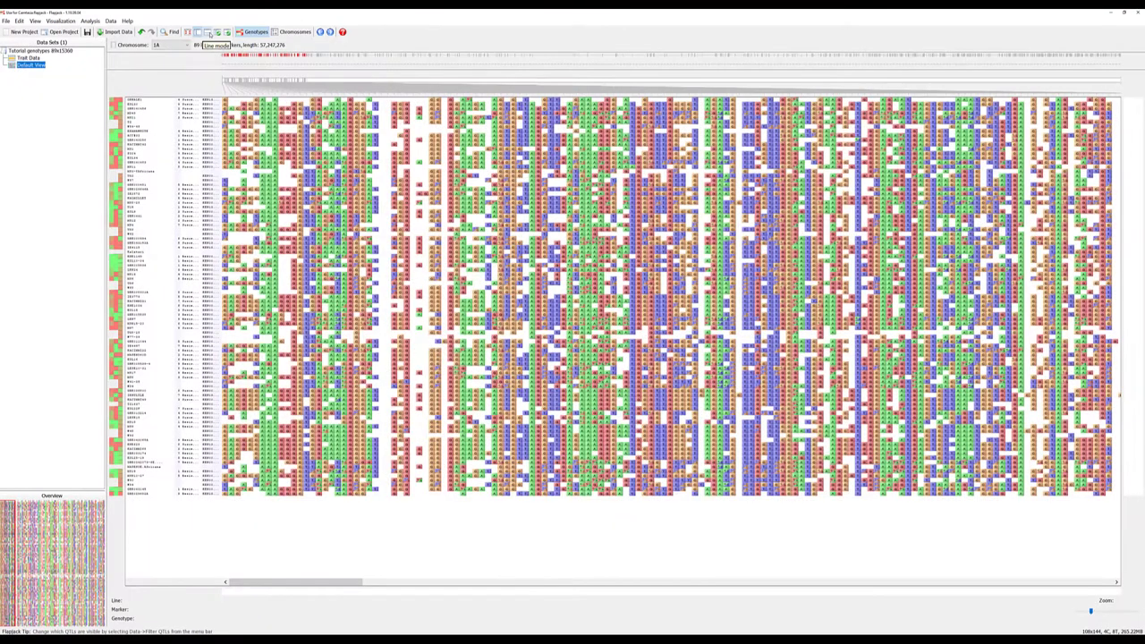
# Step: Switch to line mode and deselect a block of neighbouring lines in the middle of the genotype display
pyautogui.click(19, 21)
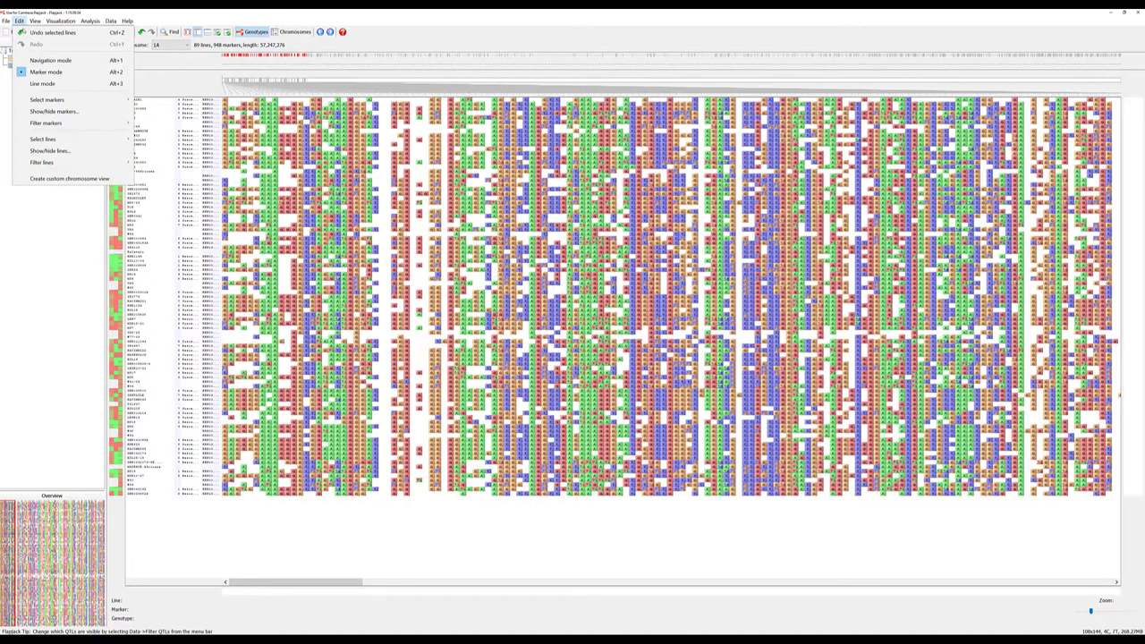
pyautogui.click(42, 83)
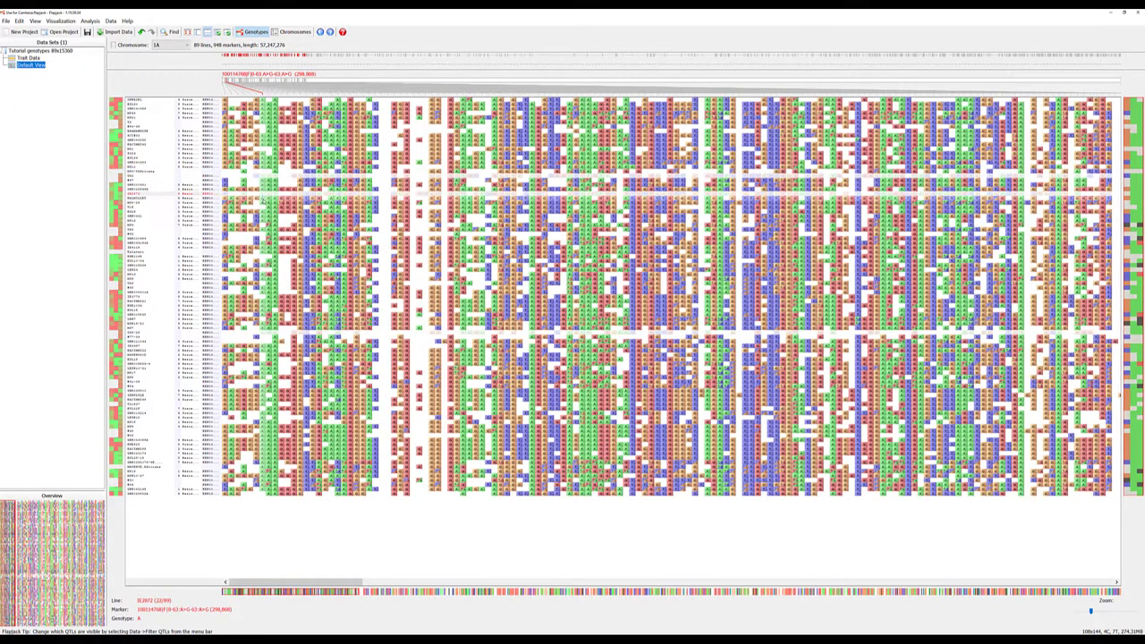
pyautogui.moveTo(268, 225); pyautogui.dragTo(273, 394)
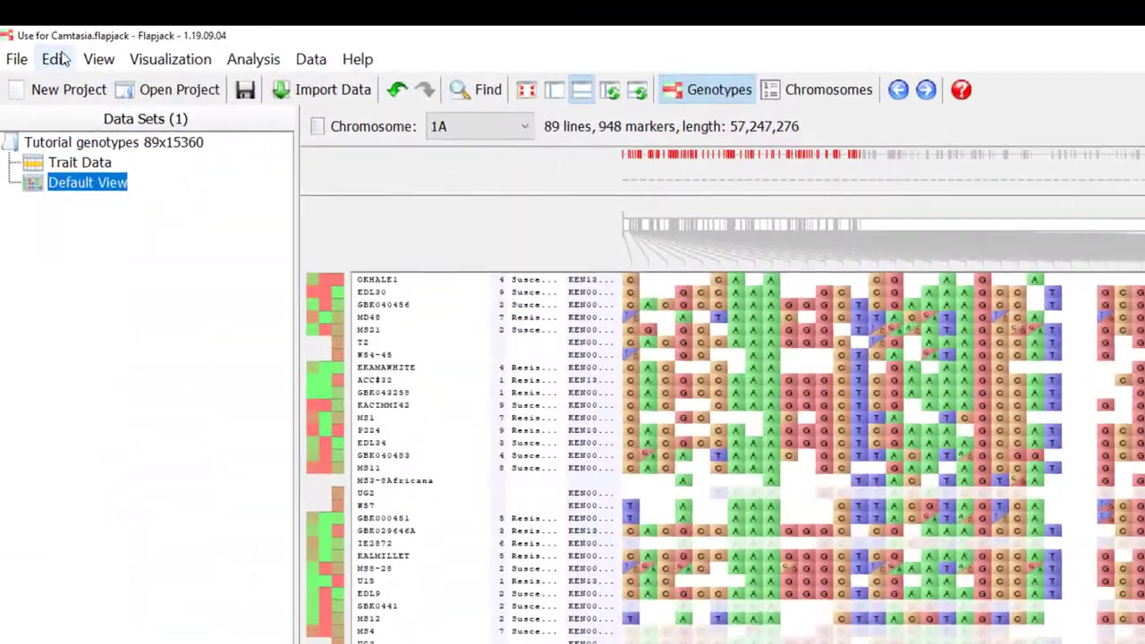
# Step: Hide all the lines that are not currently selected, and restore the hidden lines to the view
pyautogui.click(21, 21)
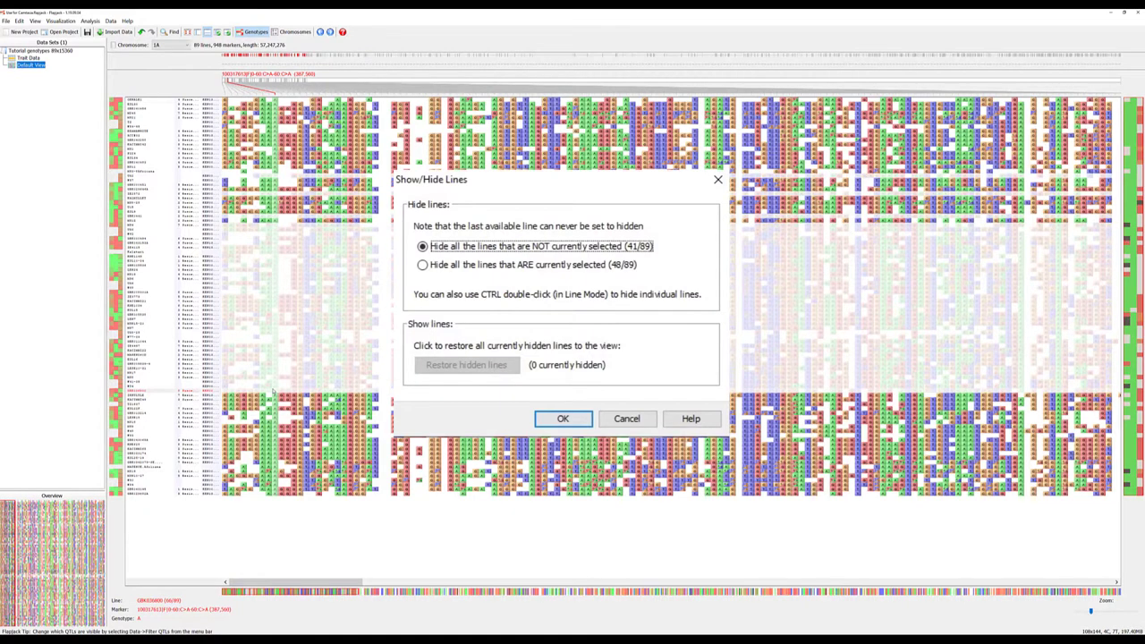
pyautogui.press('Return')
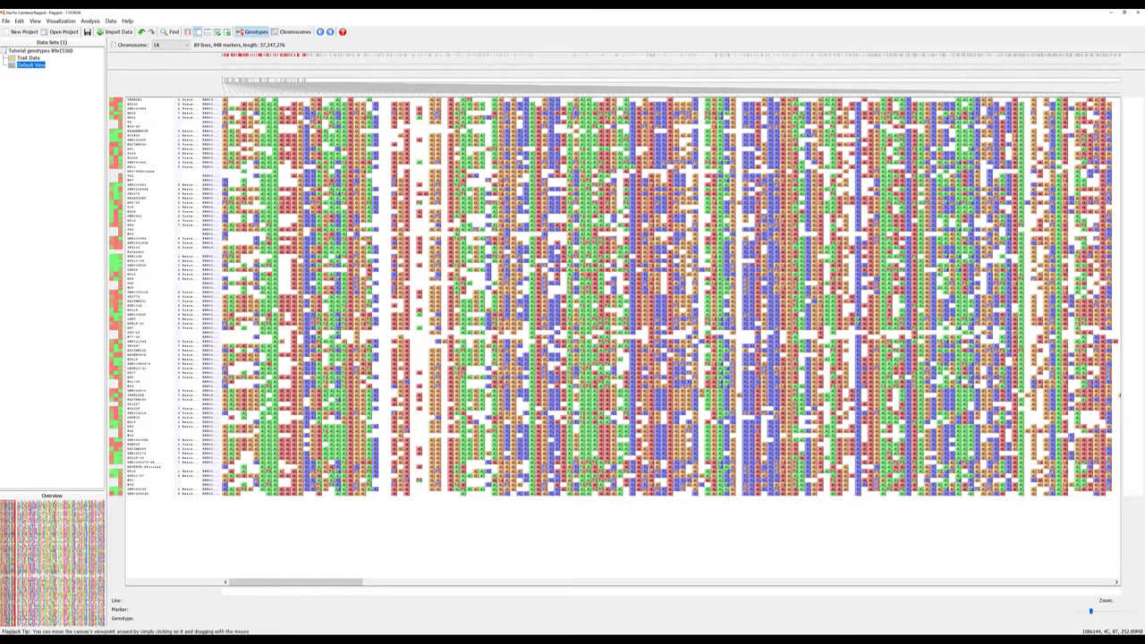
pyautogui.hotkey('ctrl', 'h')
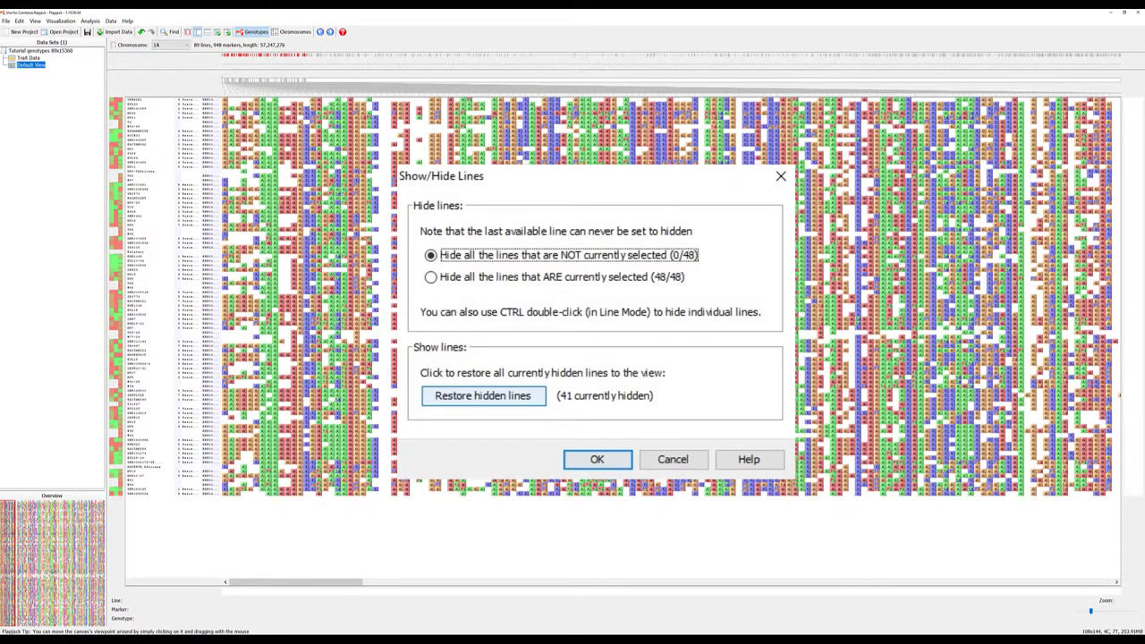
pyautogui.press('Escape')
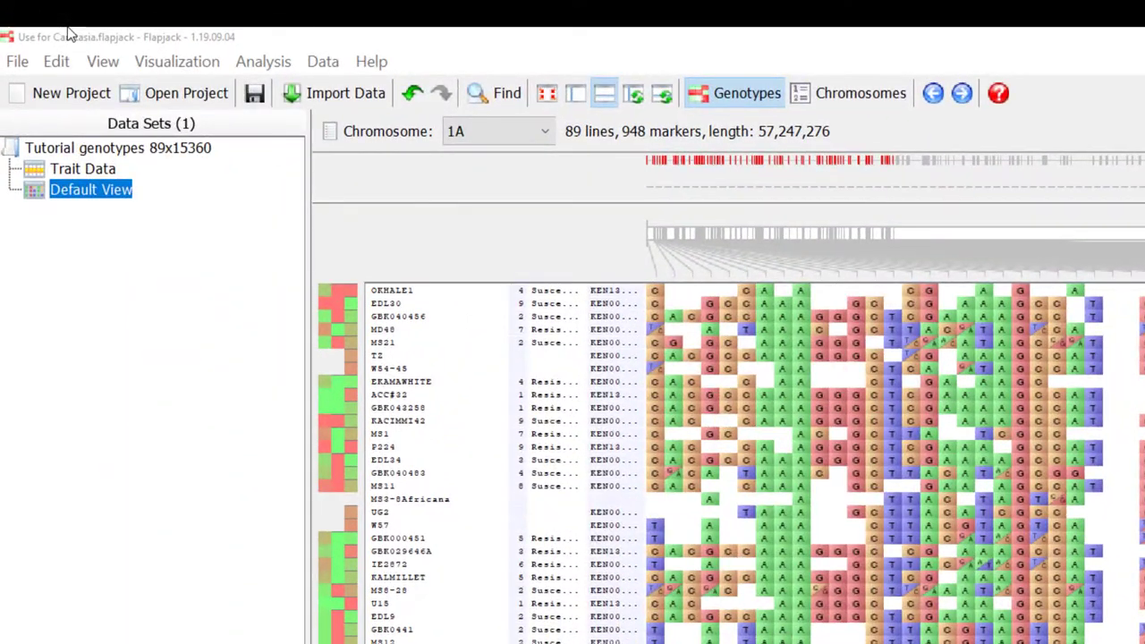
# Step: Try to filter out lines with greater than 90% heterozygous data
pyautogui.click(65, 63)
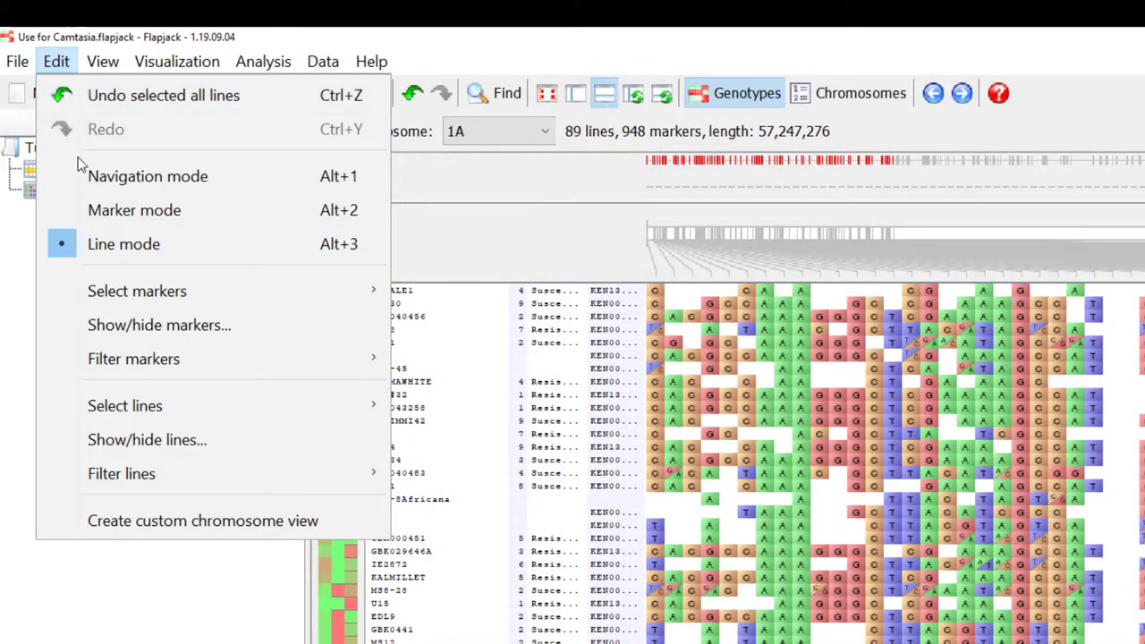
pyautogui.moveTo(90, 474)
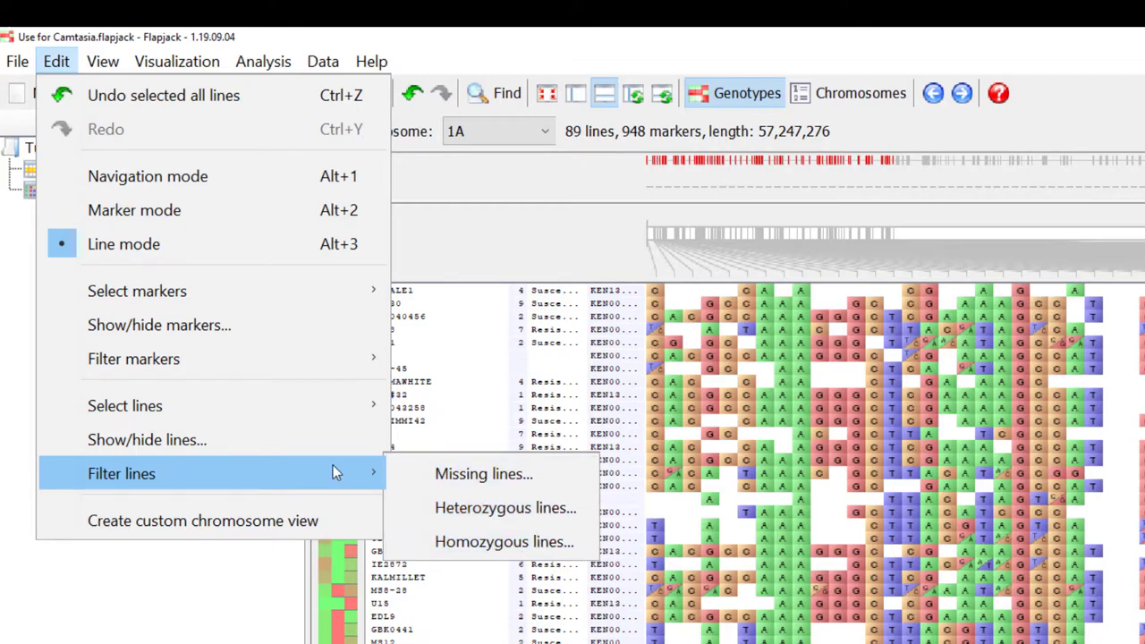
pyautogui.click(505, 508)
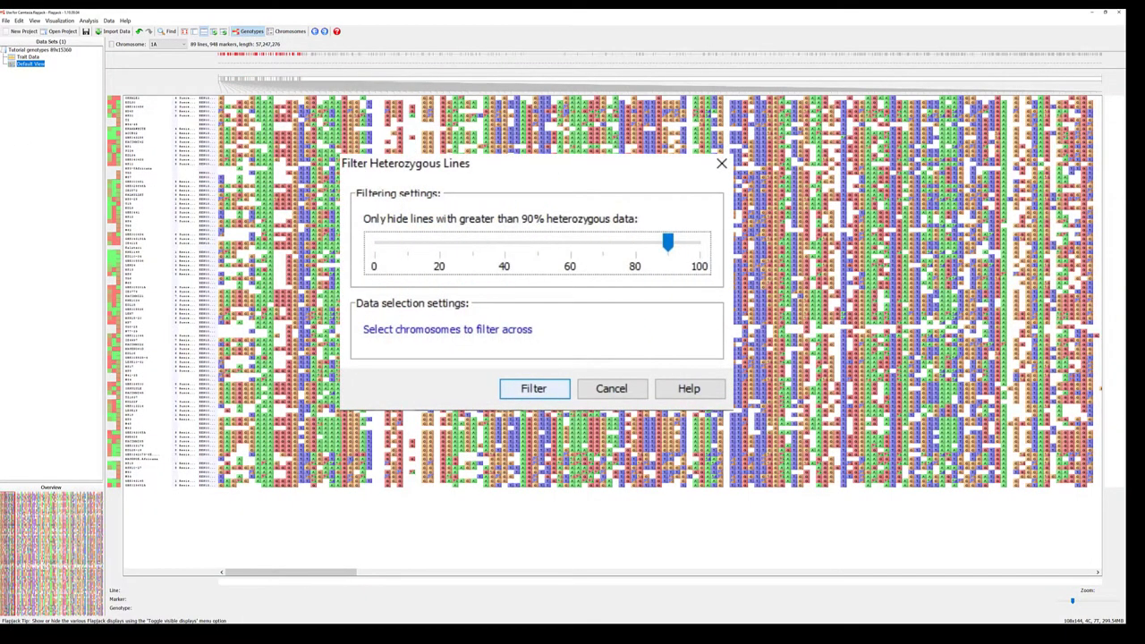
pyautogui.press('Return')
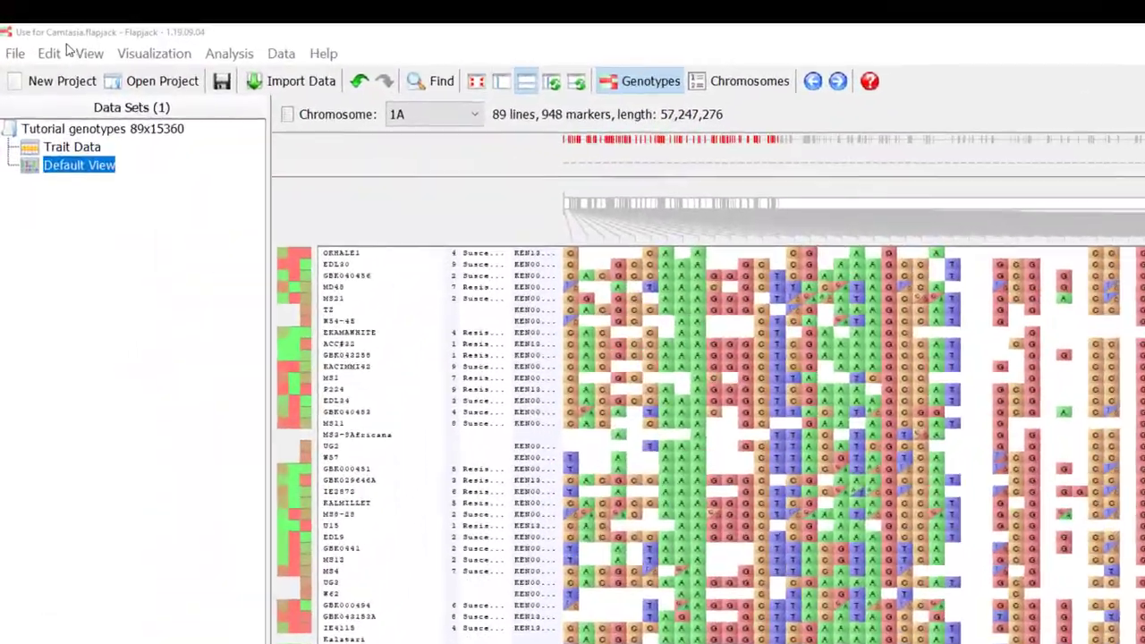
# Step: Filter out lines with greater than 6% heterozygous data, keeping all chromosomes included in the data selection
pyautogui.click(21, 21)
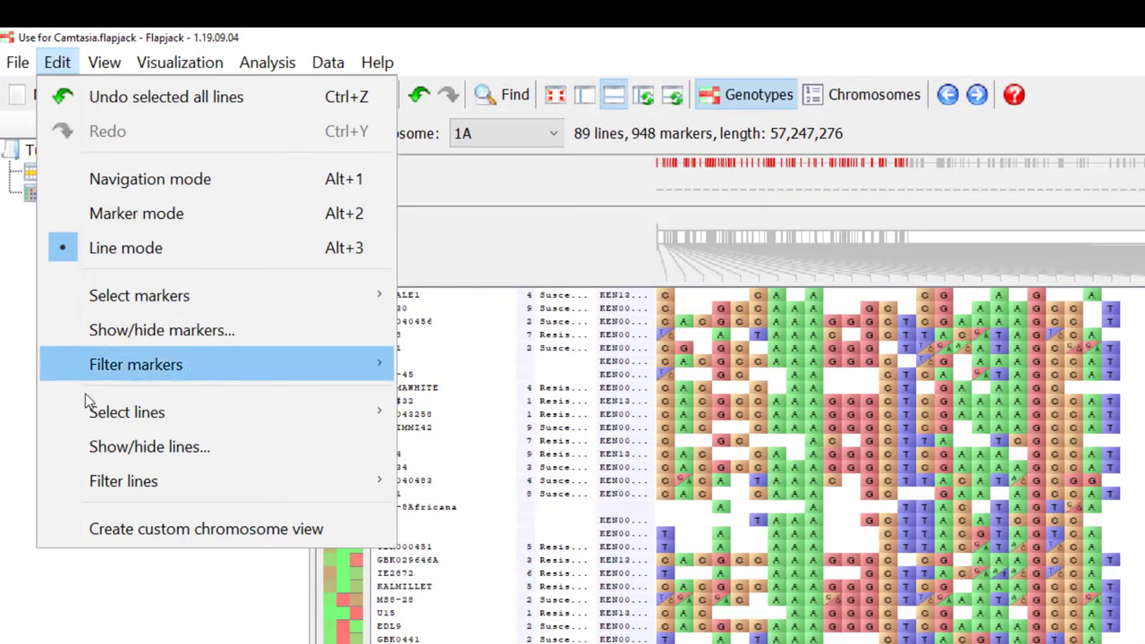
pyautogui.moveTo(98, 481)
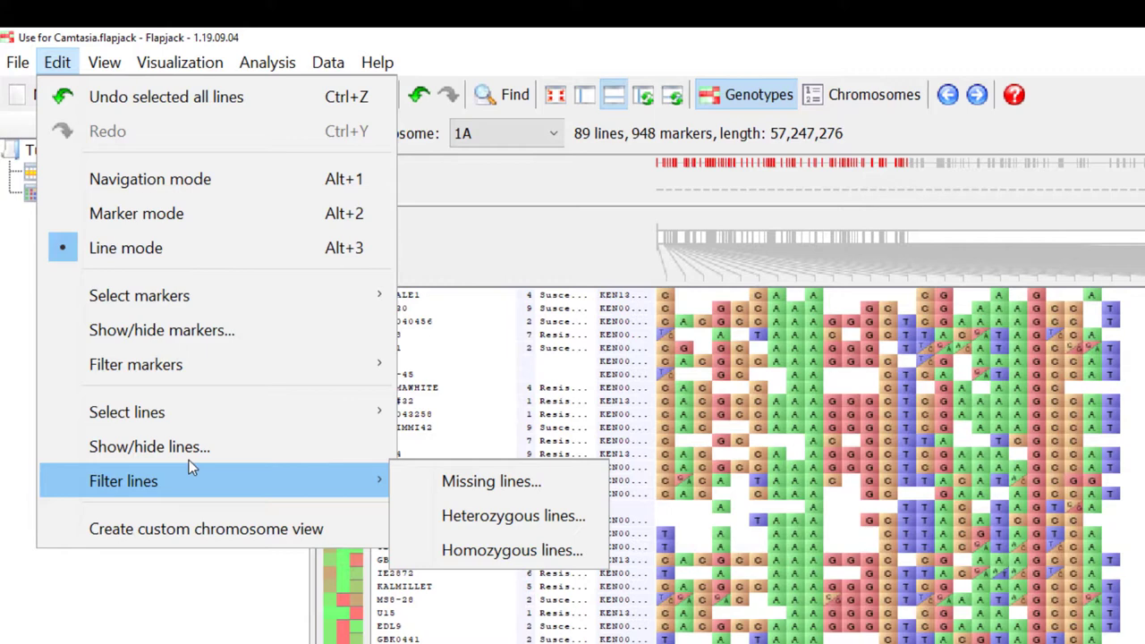
pyautogui.click(454, 513)
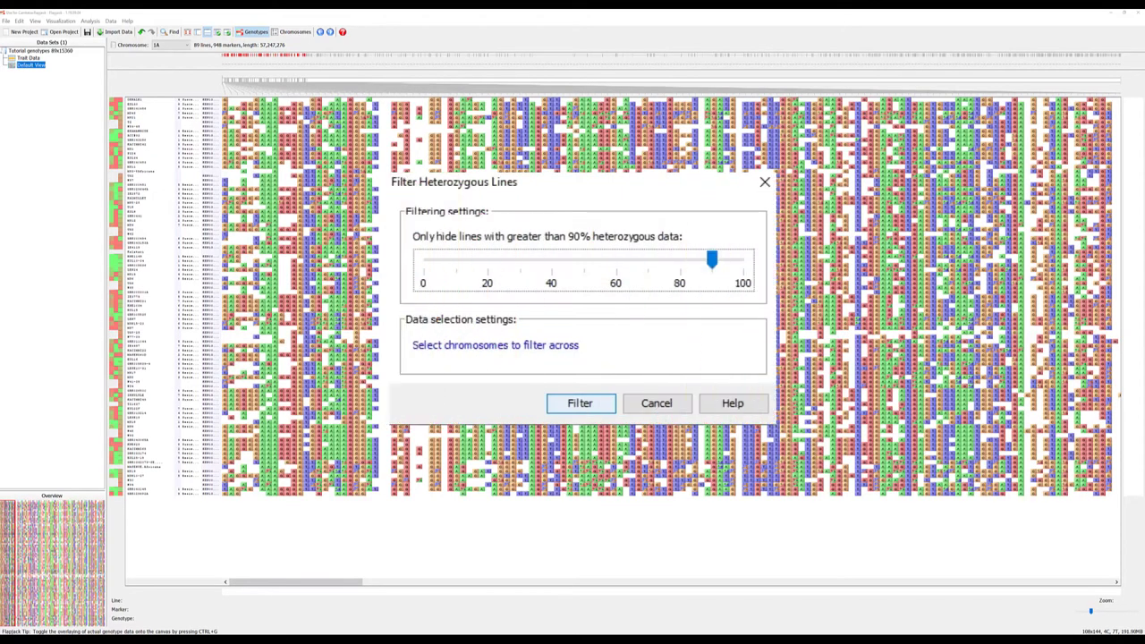
pyautogui.press('Return')
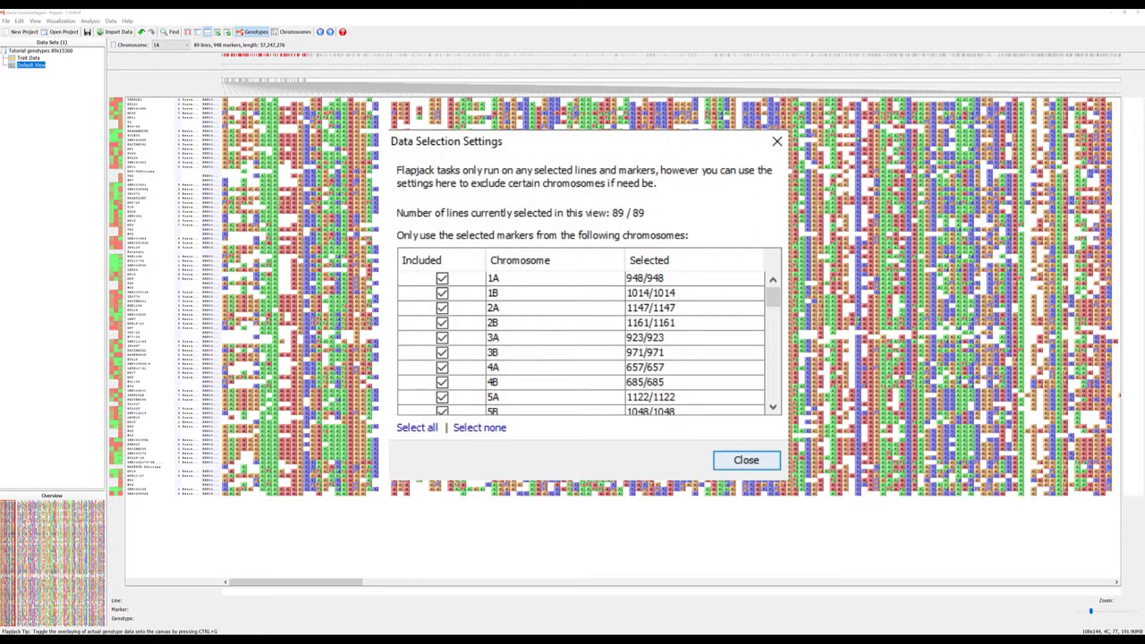
pyautogui.press('Return')
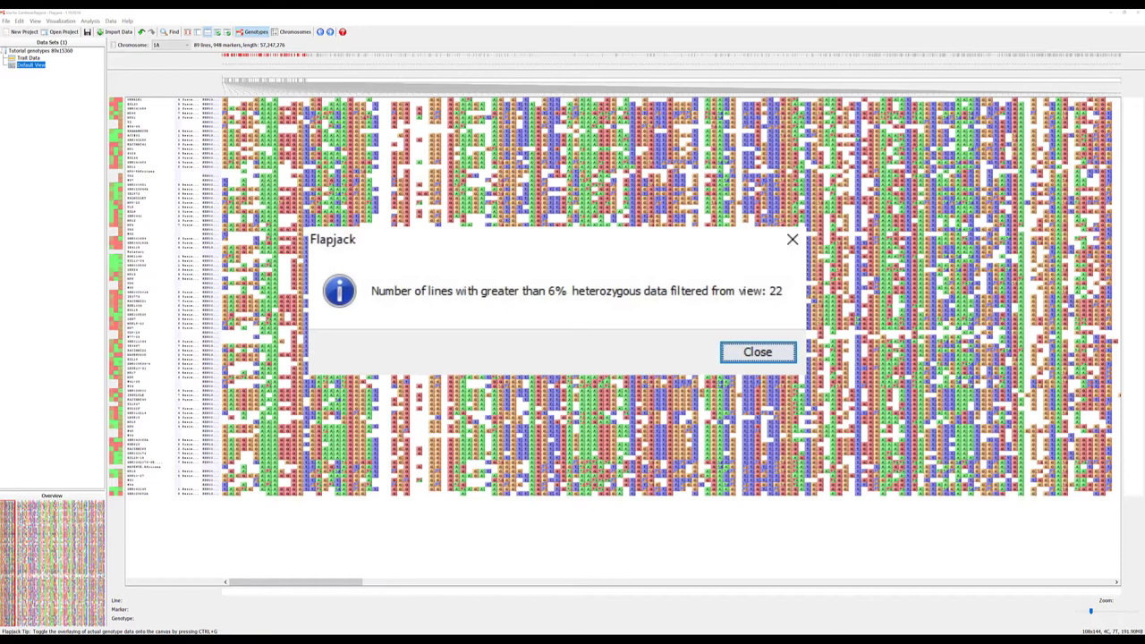
pyautogui.press('Return')
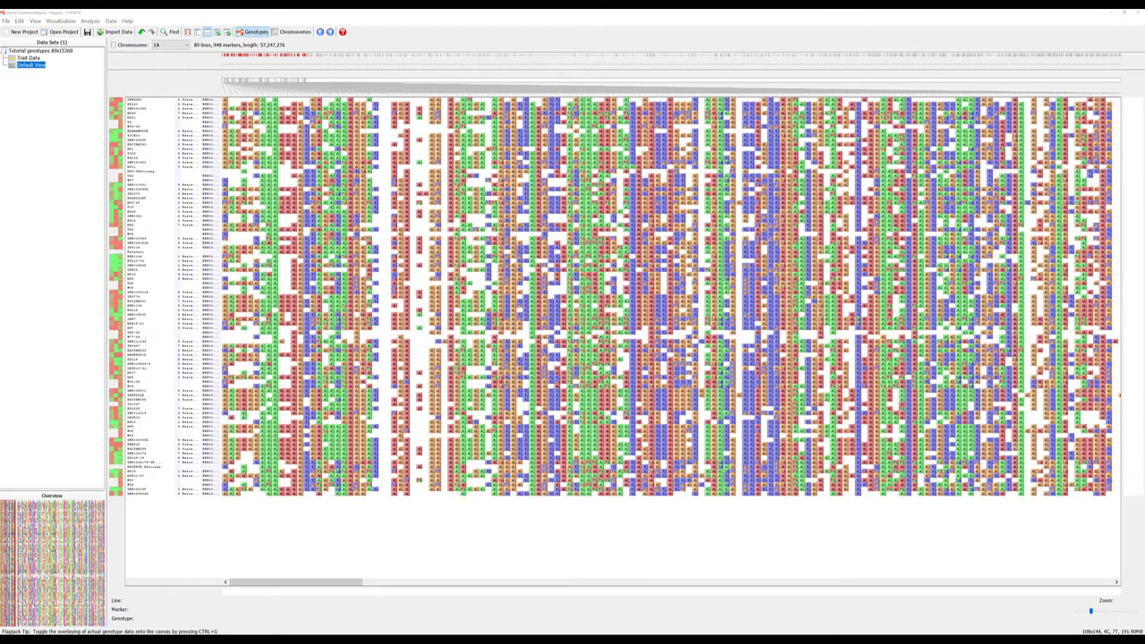